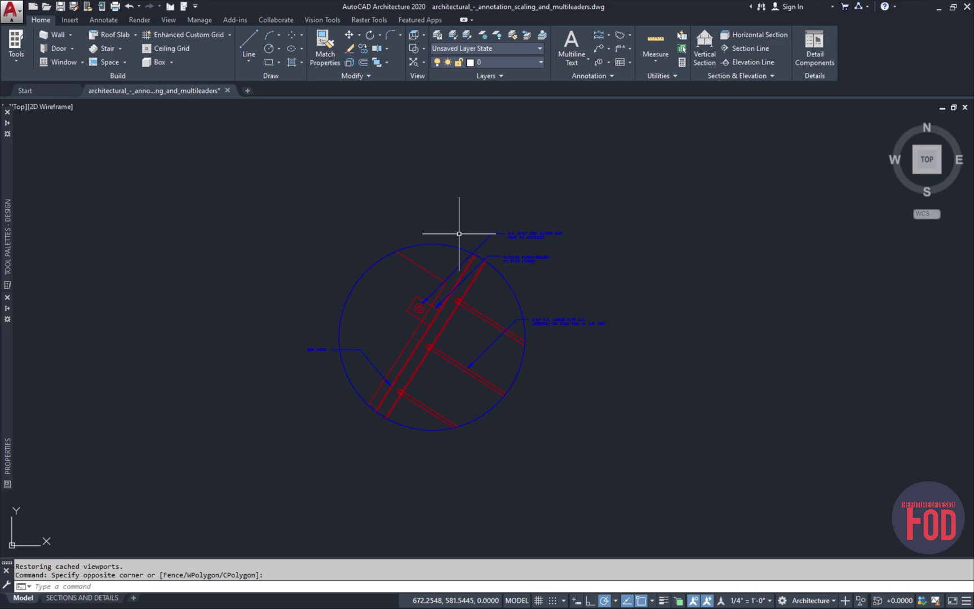
# Step: Open the SECTIONS AND DETAILS layout and zoom in on its empty lower area
pyautogui.moveTo(52, 600)
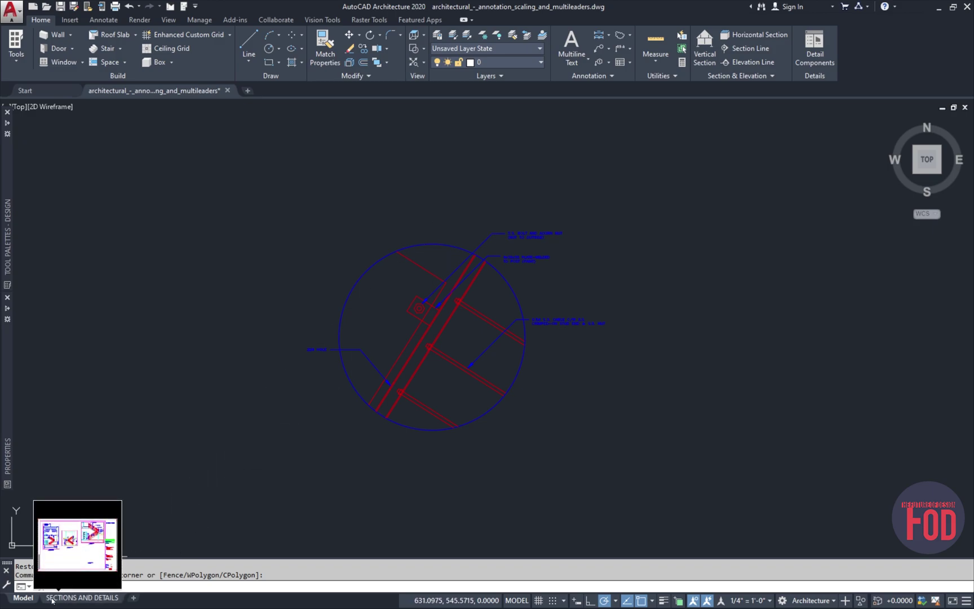
pyautogui.click(66, 599)
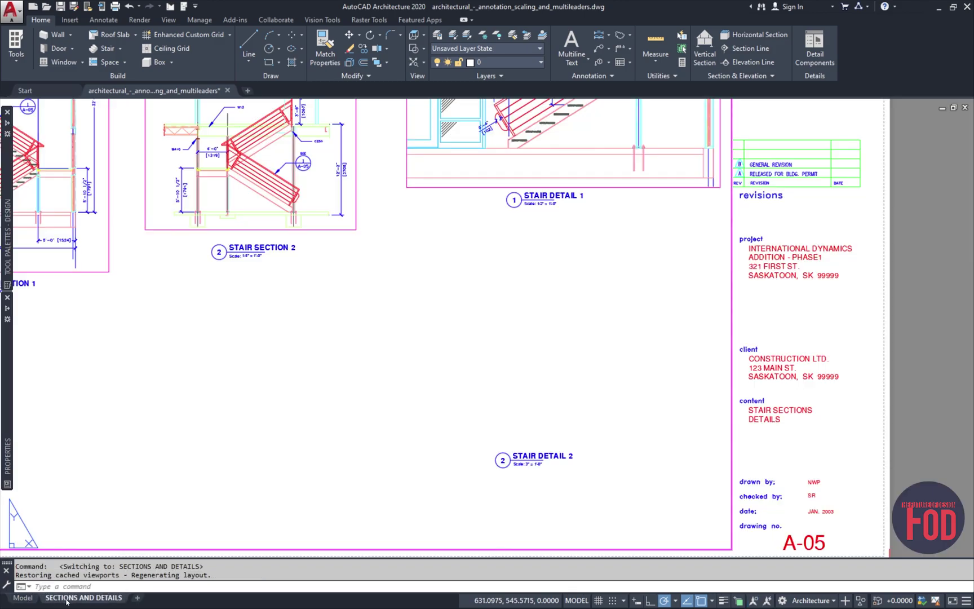
pyautogui.scroll(5, 495, 293)
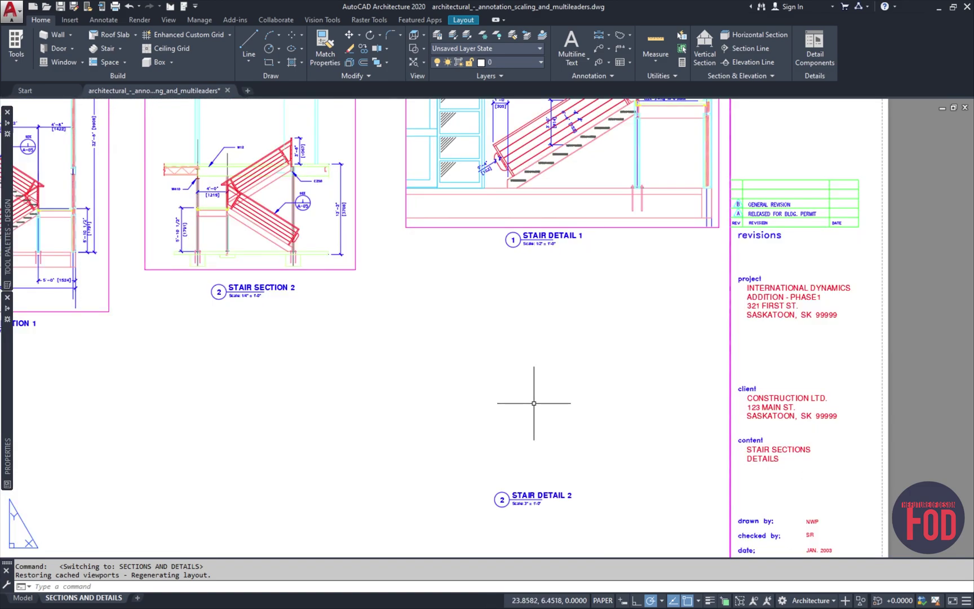
pyautogui.moveTo(531, 402); pyautogui.dragTo(494, 402, button='middle')
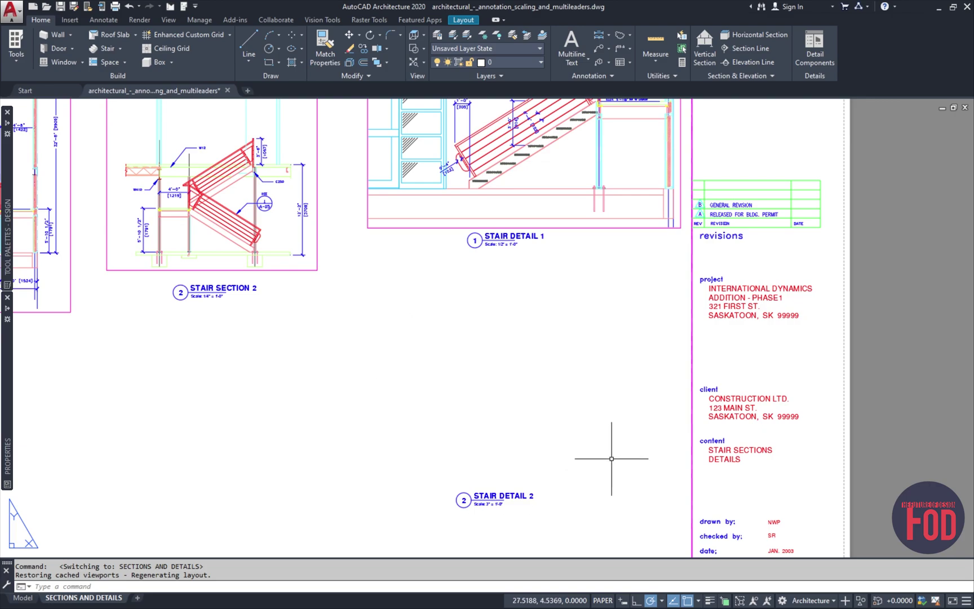
pyautogui.scroll(-5, 474, 307)
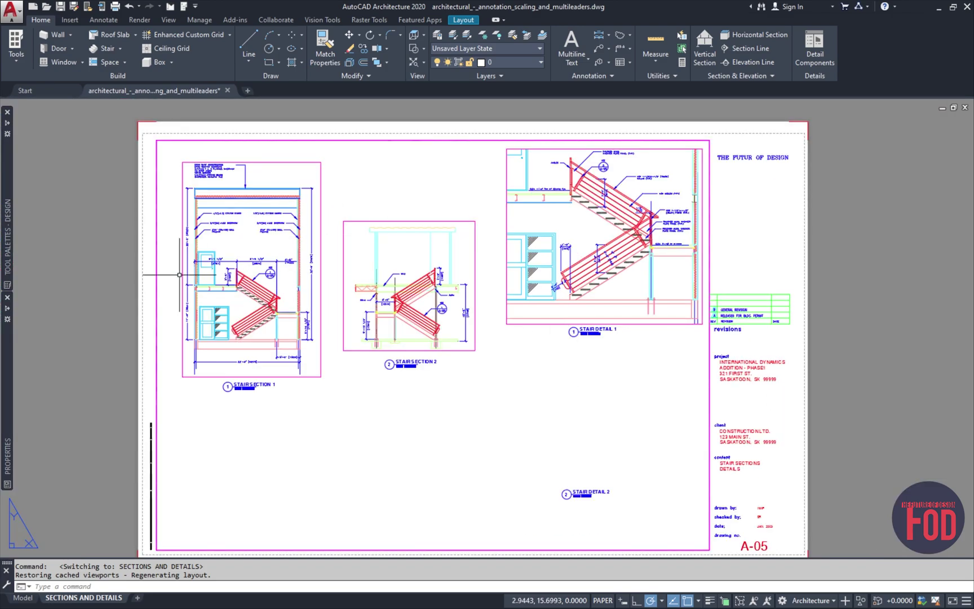
pyautogui.moveTo(531, 328); pyautogui.dragTo(418, 298, button='middle')
pyautogui.scroll(3, 453, 411)
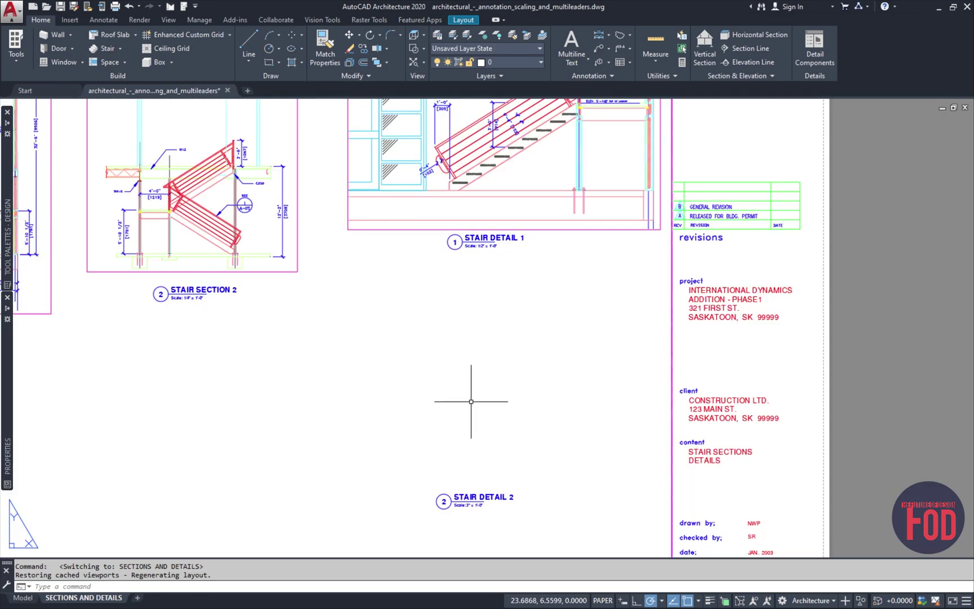
pyautogui.moveTo(468, 398); pyautogui.dragTo(445, 398, button='middle')
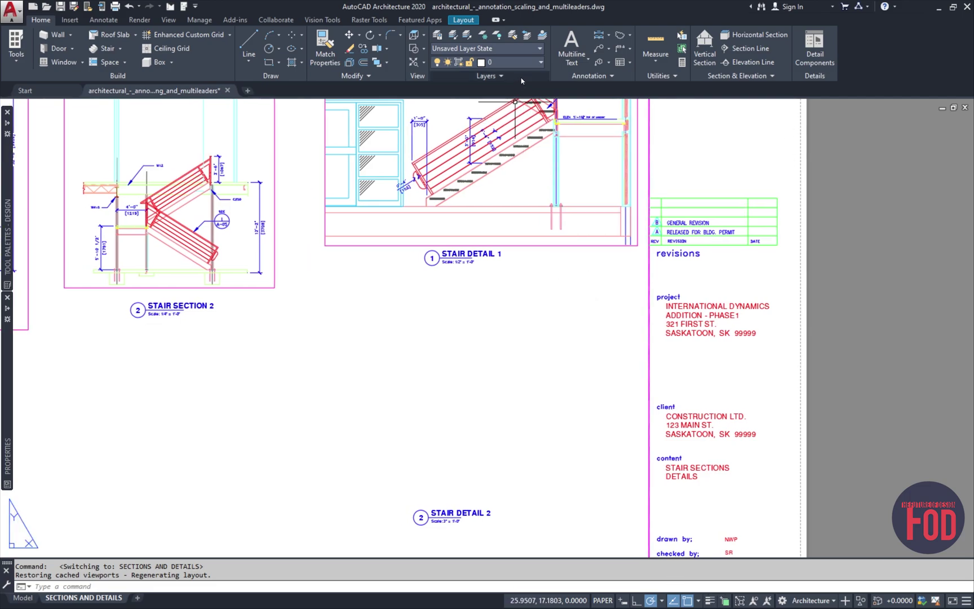
# Step: Make PS_Viewport the current layer from the Layers list
pyautogui.click(539, 63)
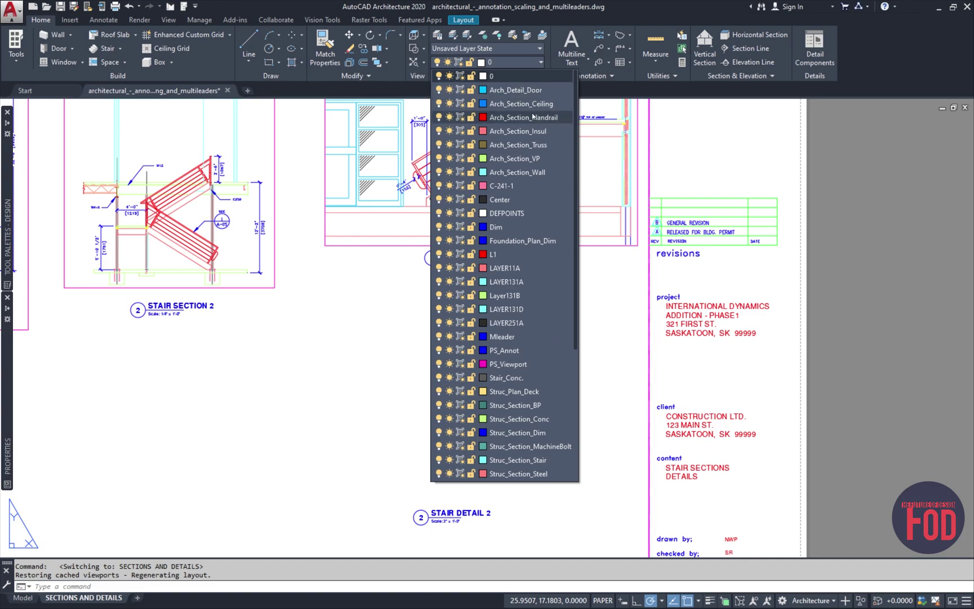
pyautogui.click(545, 366)
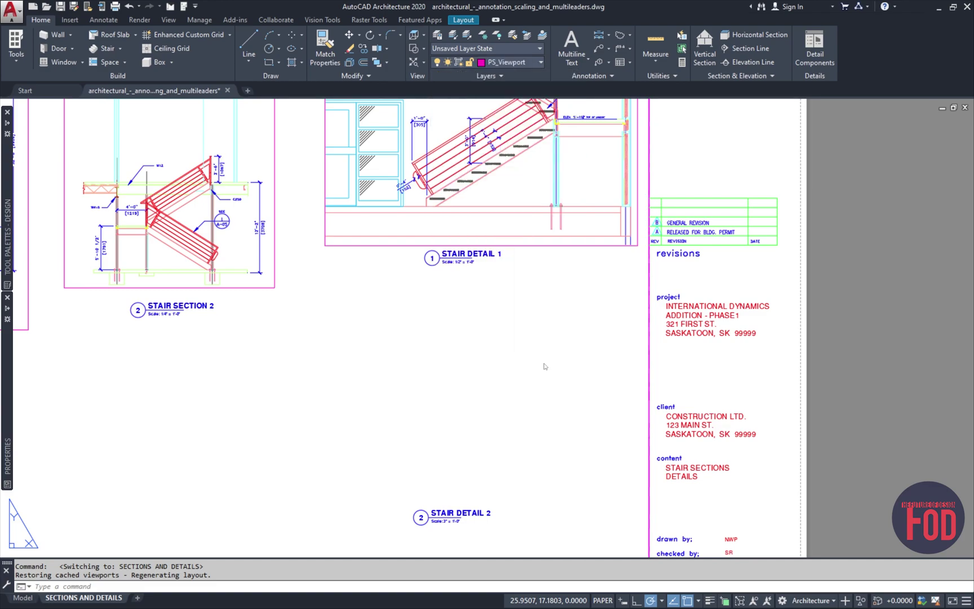
pyautogui.moveTo(467, 348); pyautogui.dragTo(523, 324, button='middle')
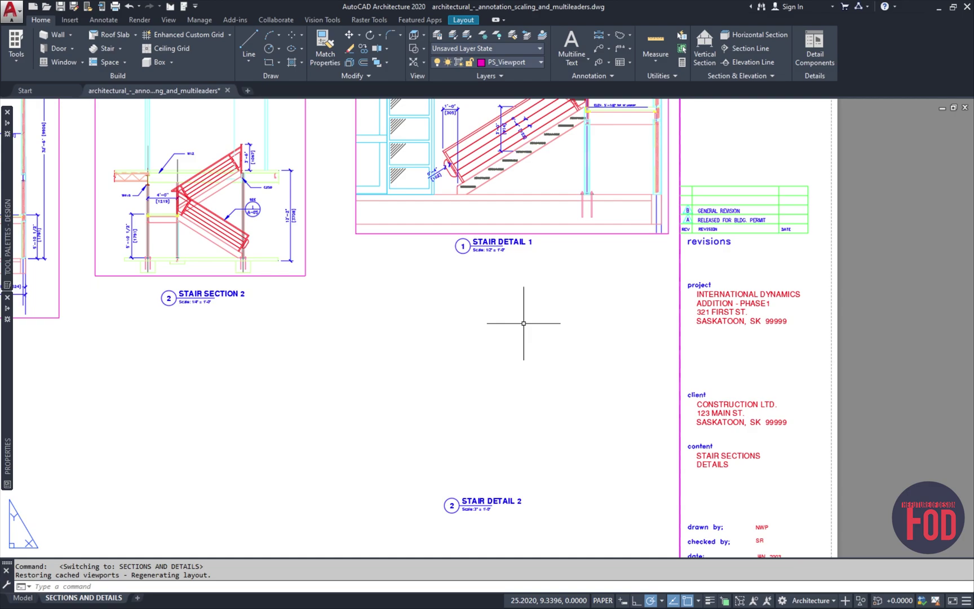
# Step: Start the VIEWPORT command with a Single configuration and 2D setup
pyautogui.write('viewport')
pyautogui.press('Return')
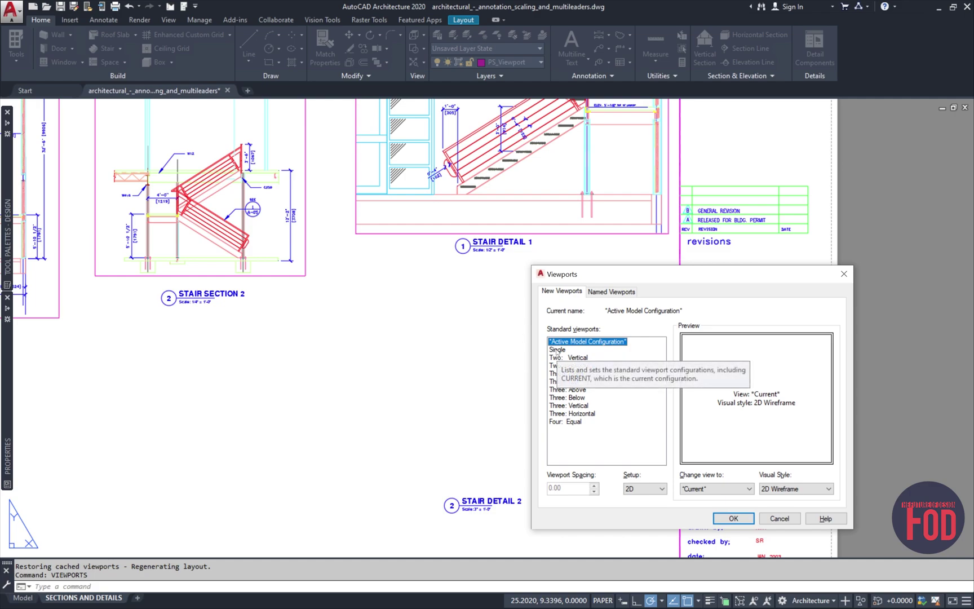
pyautogui.click(556, 351)
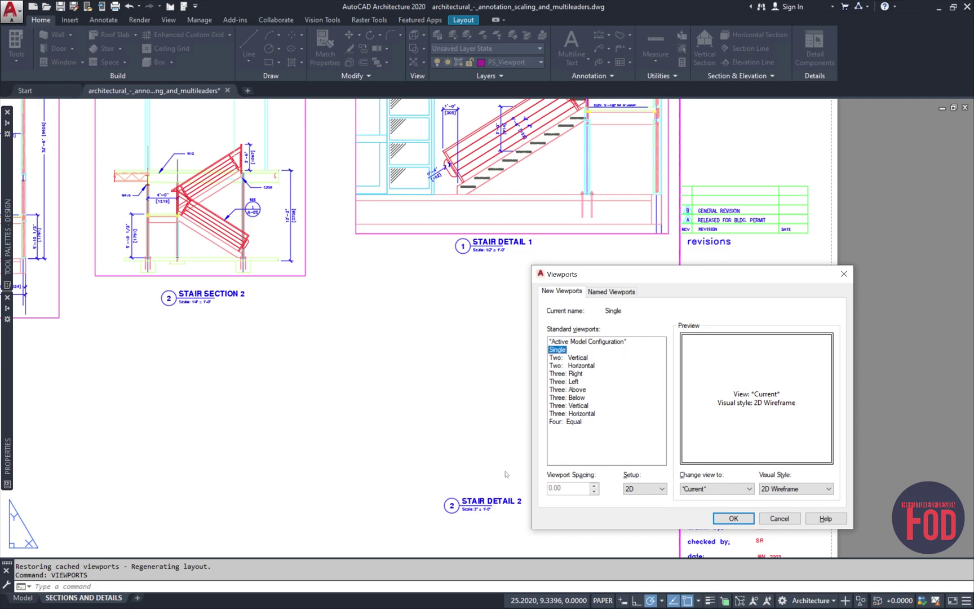
pyautogui.click(656, 492)
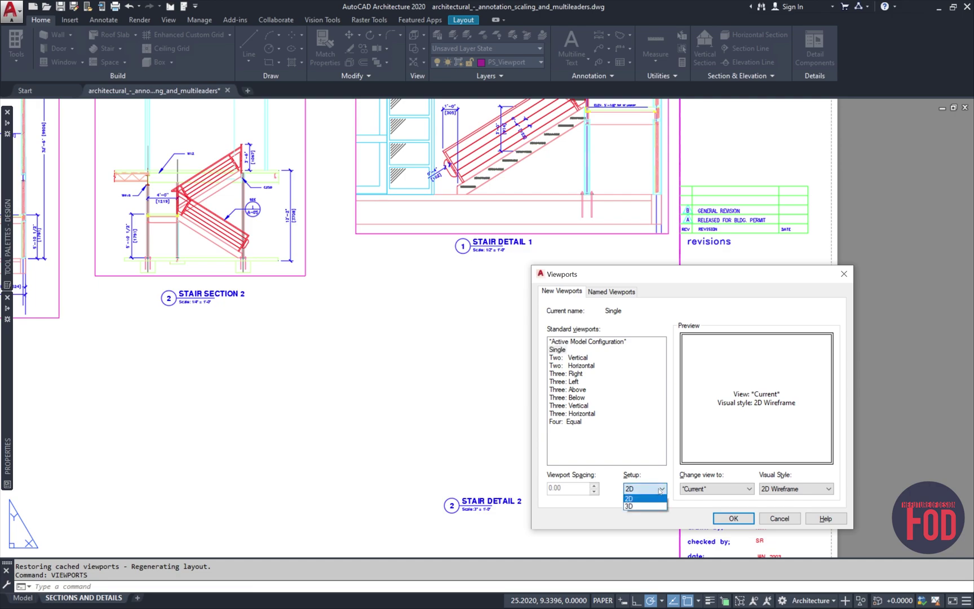
pyautogui.click(661, 491)
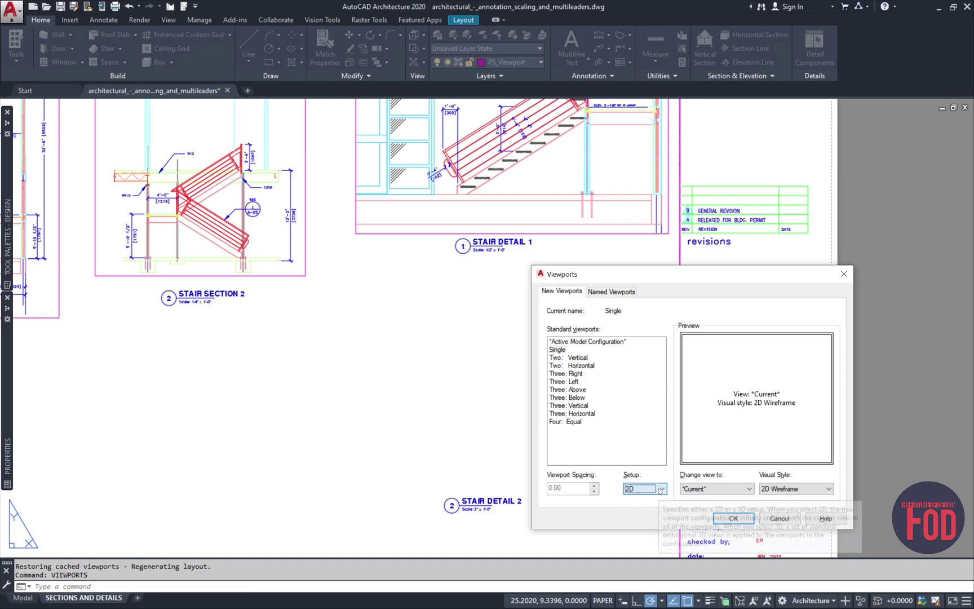
pyautogui.click(733, 519)
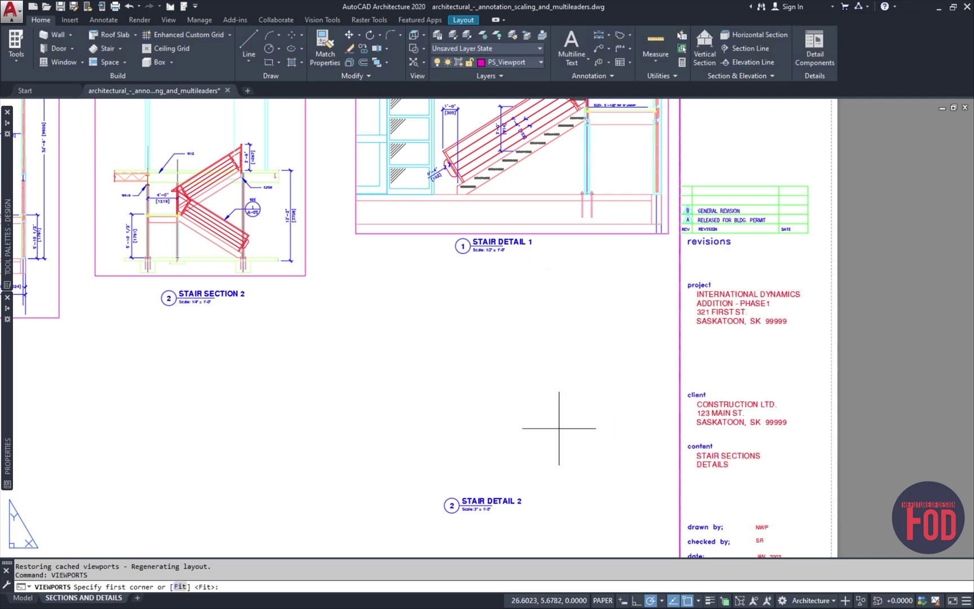
# Step: Draw the viewport between two corners in the empty space above the STAIR DETAIL 2 title
pyautogui.click(370, 314)
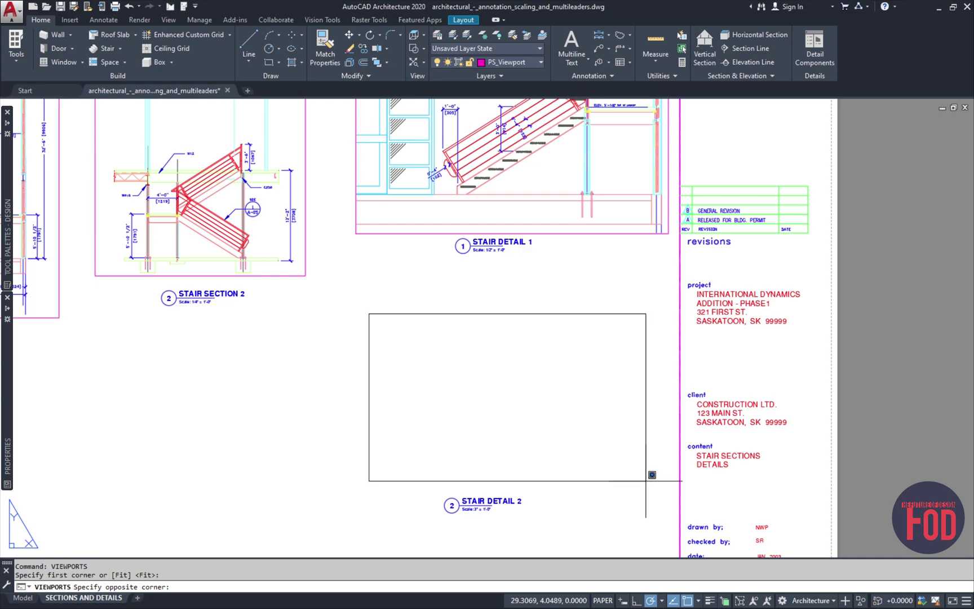
pyautogui.click(646, 481)
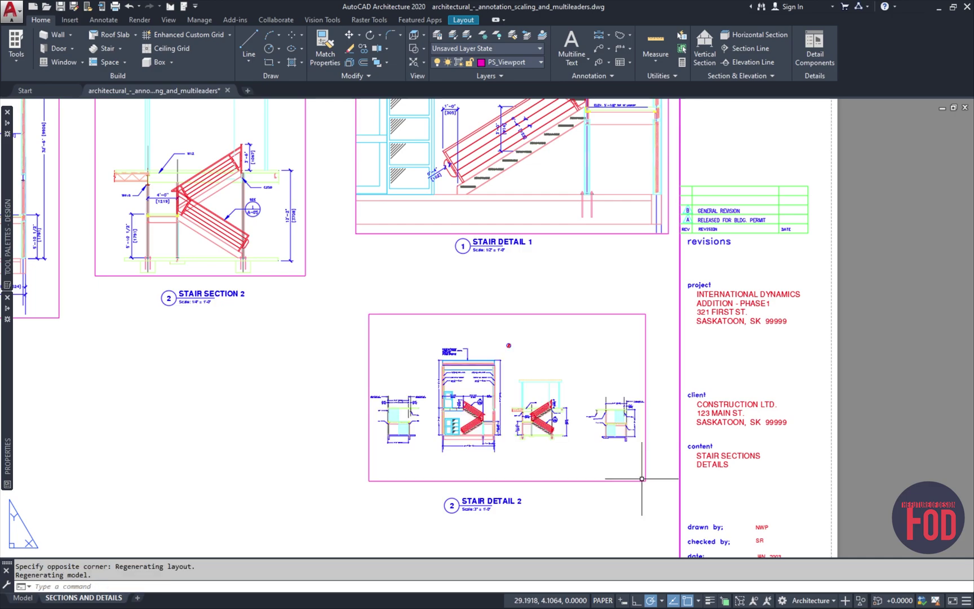
pyautogui.moveTo(642, 474); pyautogui.dragTo(628, 462, button='middle')
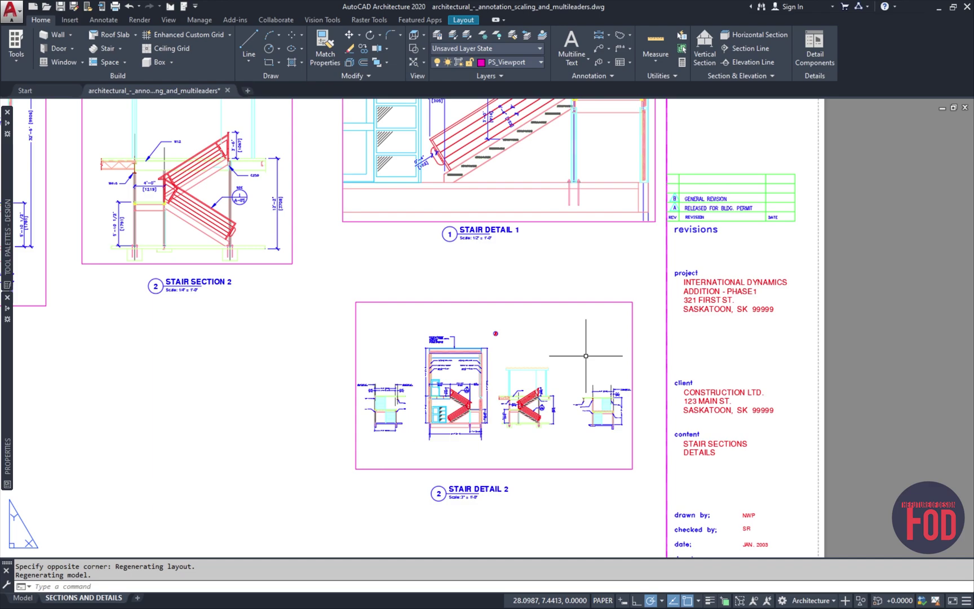
pyautogui.moveTo(496, 332); pyautogui.dragTo(514, 351, button='middle')
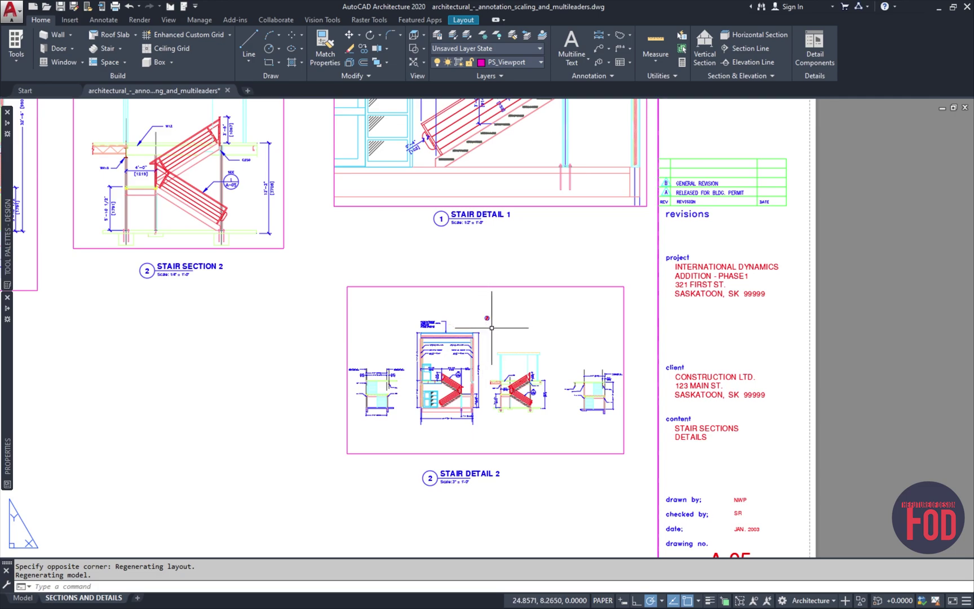
pyautogui.scroll(3, 491, 327)
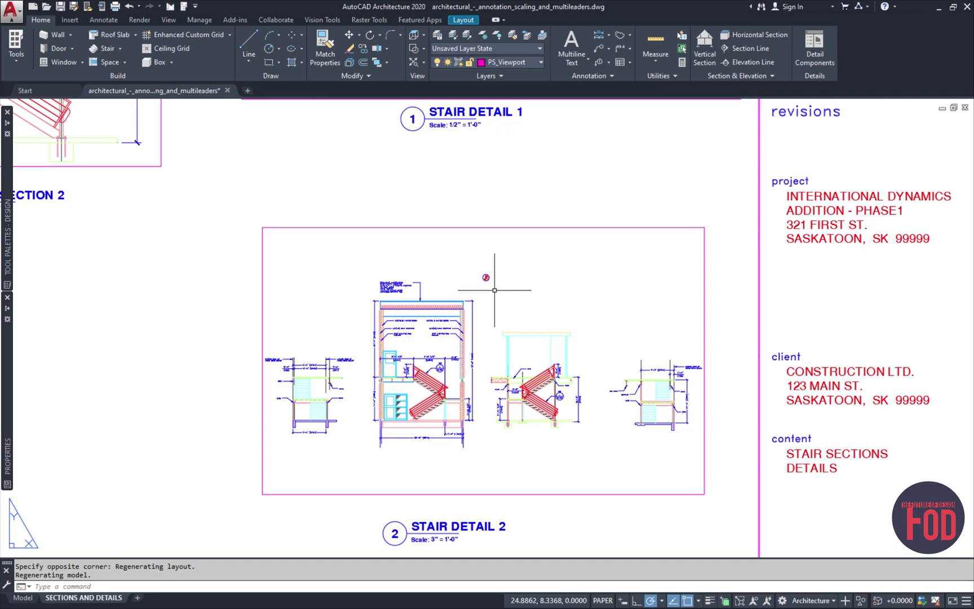
# Step: Work inside the new viewport and pan and zoom onto the circled handrail detail
pyautogui.doubleClick(494, 291)
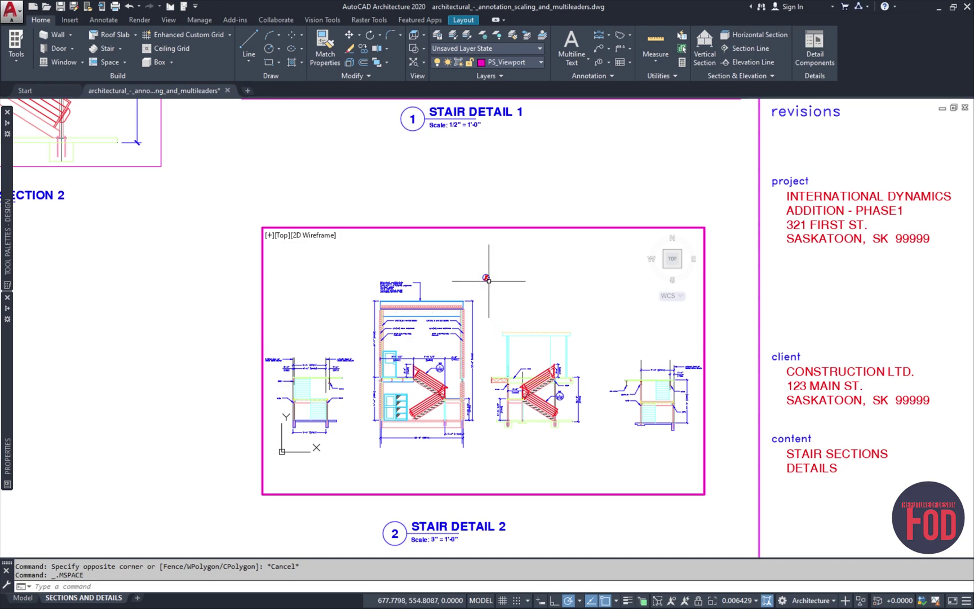
pyautogui.moveTo(484, 273)
pyautogui.mouseDown(button='middle')
pyautogui.moveTo(489, 304)
pyautogui.moveTo(468, 354)
pyautogui.mouseUp(button='middle')
pyautogui.scroll(10, 468, 354)
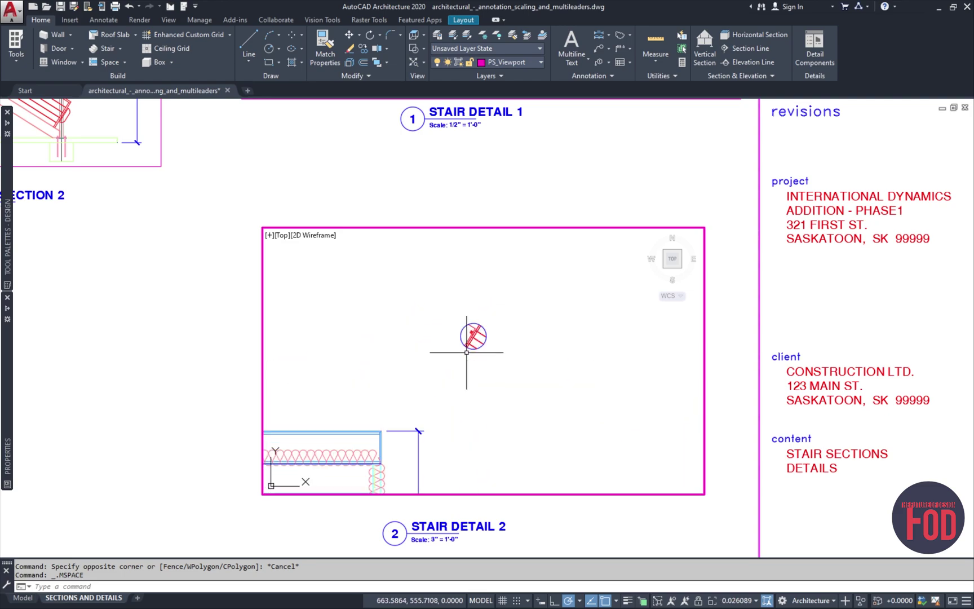
pyautogui.moveTo(481, 315)
pyautogui.mouseDown(button='middle')
pyautogui.moveTo(494, 315)
pyautogui.moveTo(497, 331)
pyautogui.mouseUp(button='middle')
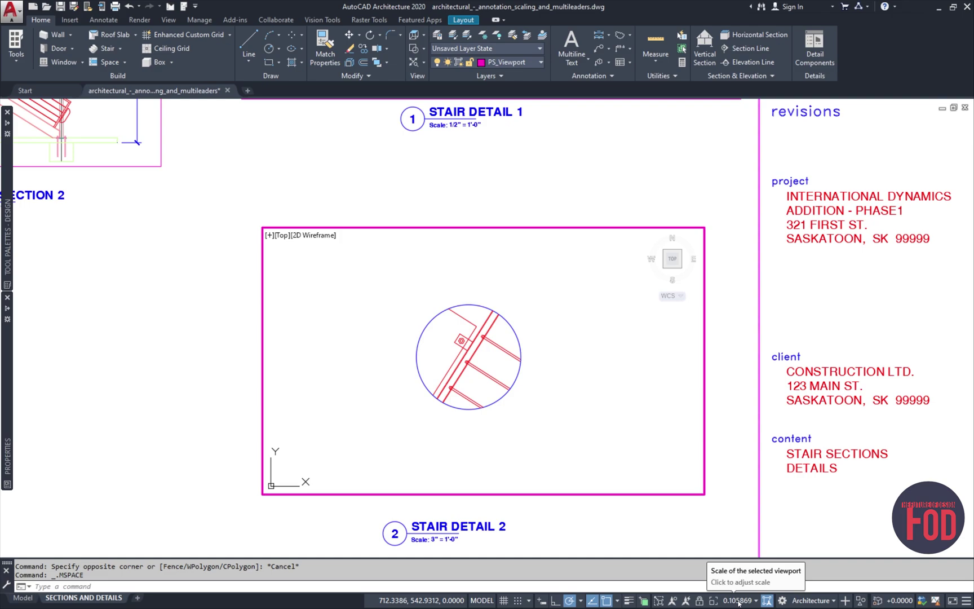
# Step: Set the viewport scale to 3" = 1'-0" and centre the handrail detail
pyautogui.click(739, 601)
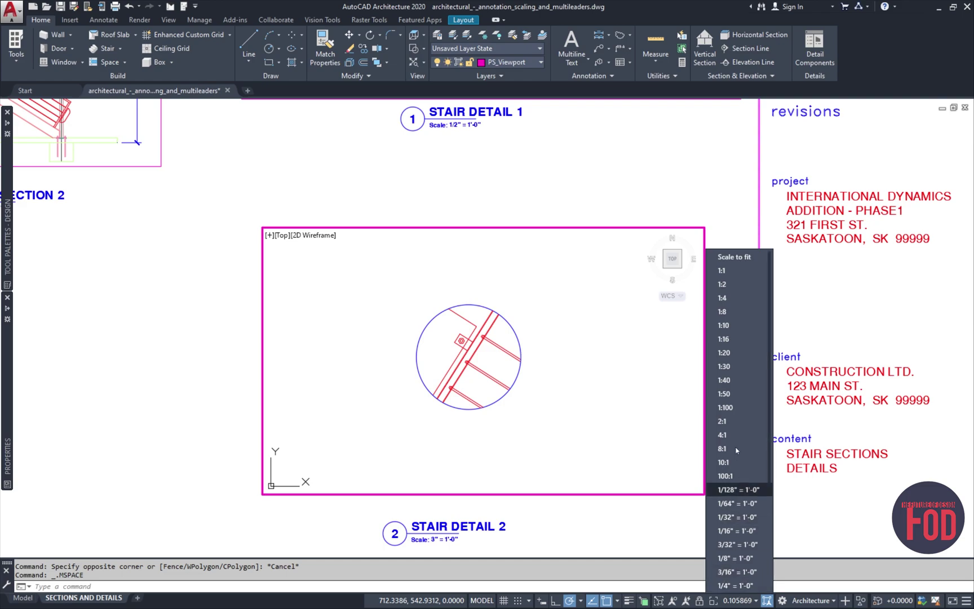
pyautogui.scroll(-4, 740, 542)
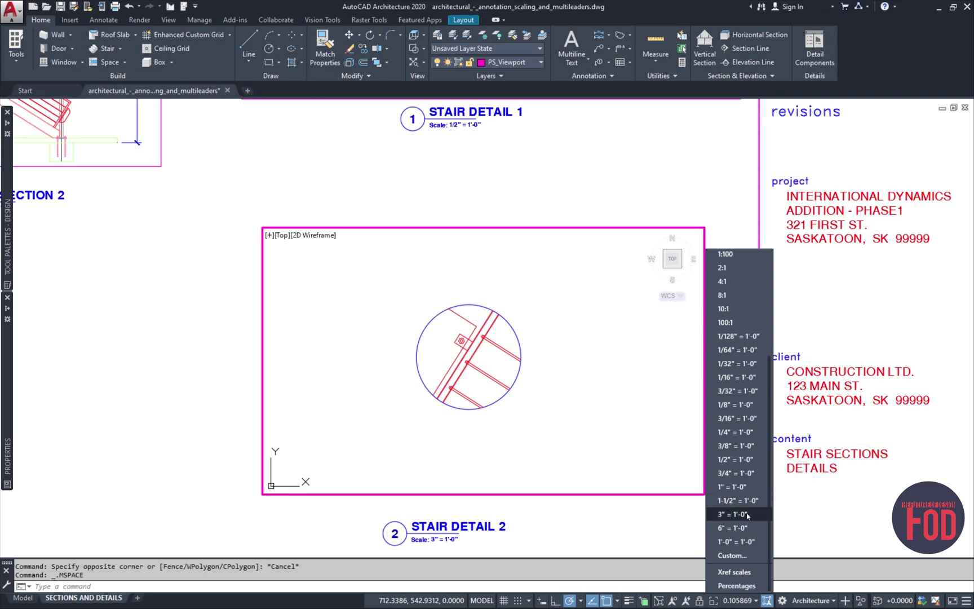
pyautogui.click(733, 515)
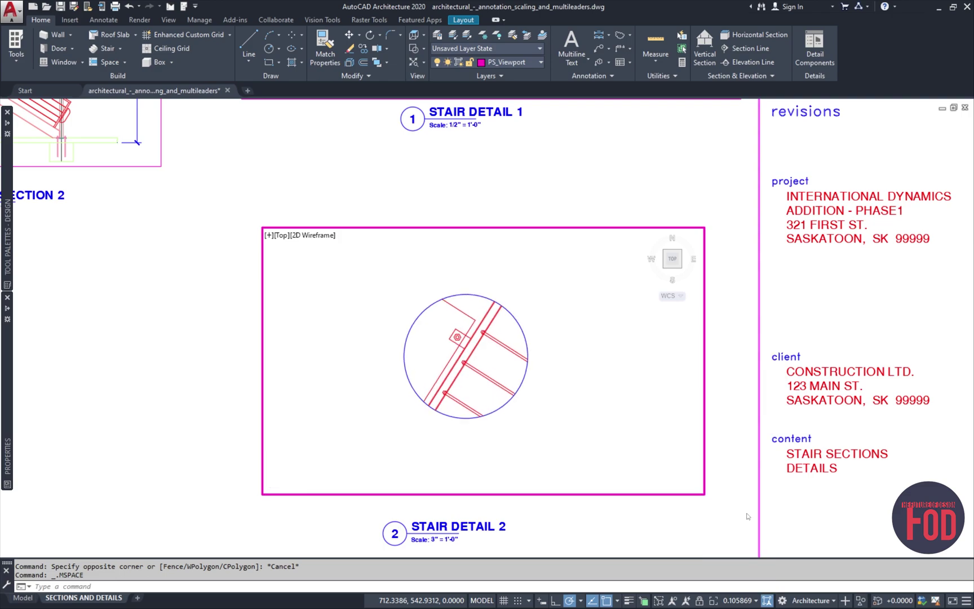
pyautogui.moveTo(530, 379); pyautogui.dragTo(546, 384, button='middle')
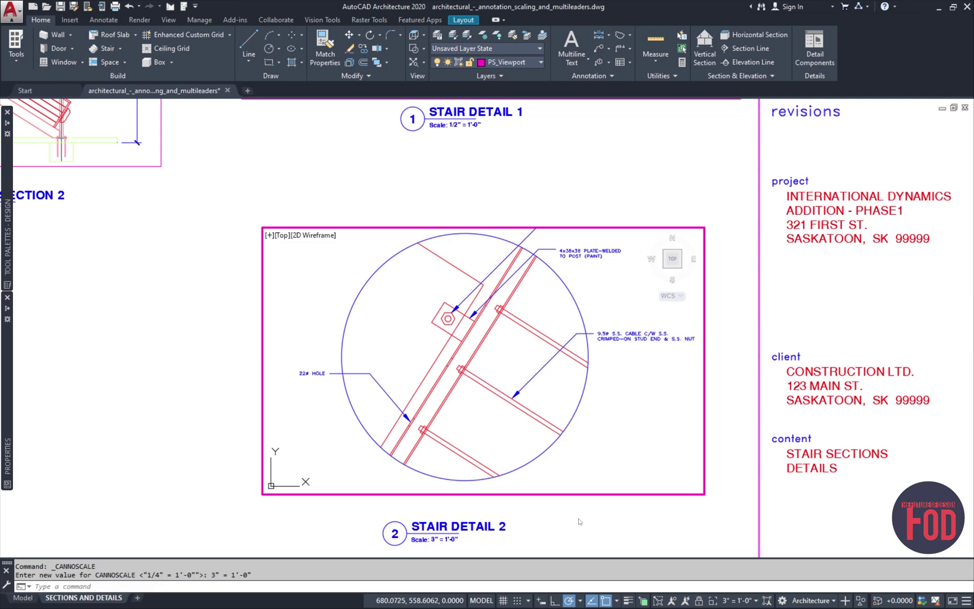
# Step: Return to paper space, back out of the grip stretch on the viewport frame, and centre Stair Detail 2
pyautogui.doubleClick(579, 522)
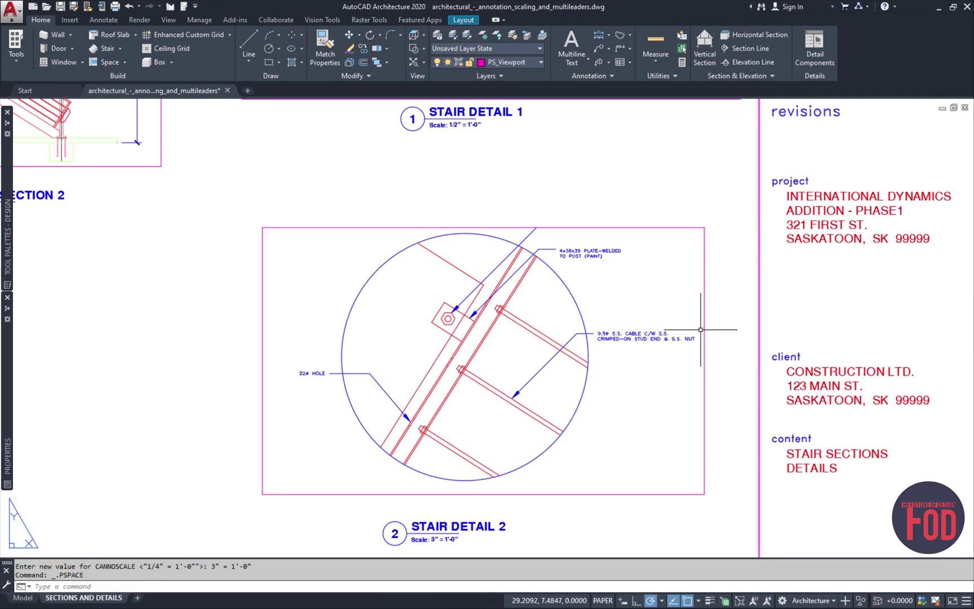
pyautogui.click(720, 269)
pyautogui.click(701, 261)
pyautogui.click(704, 227)
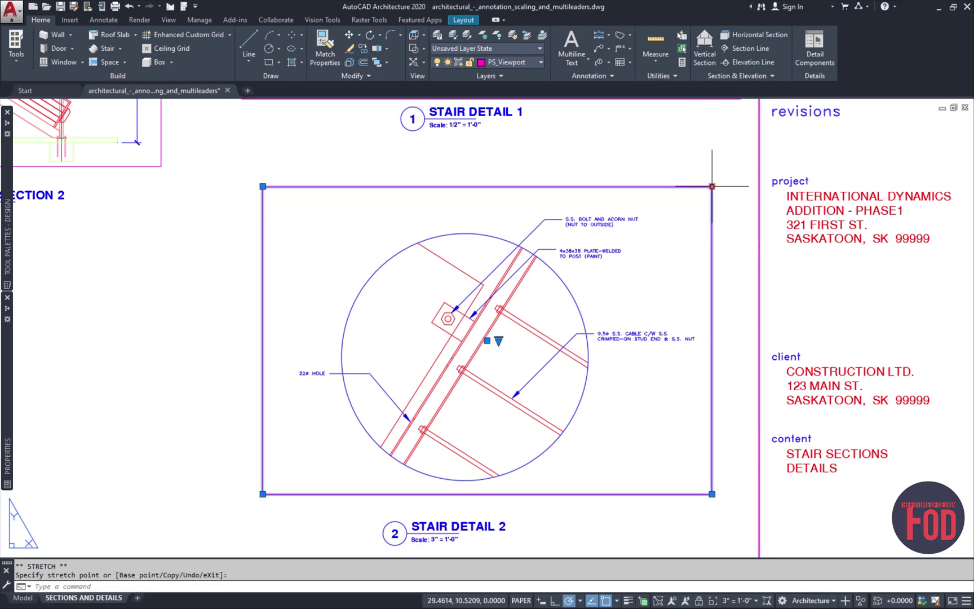
pyautogui.click(718, 370)
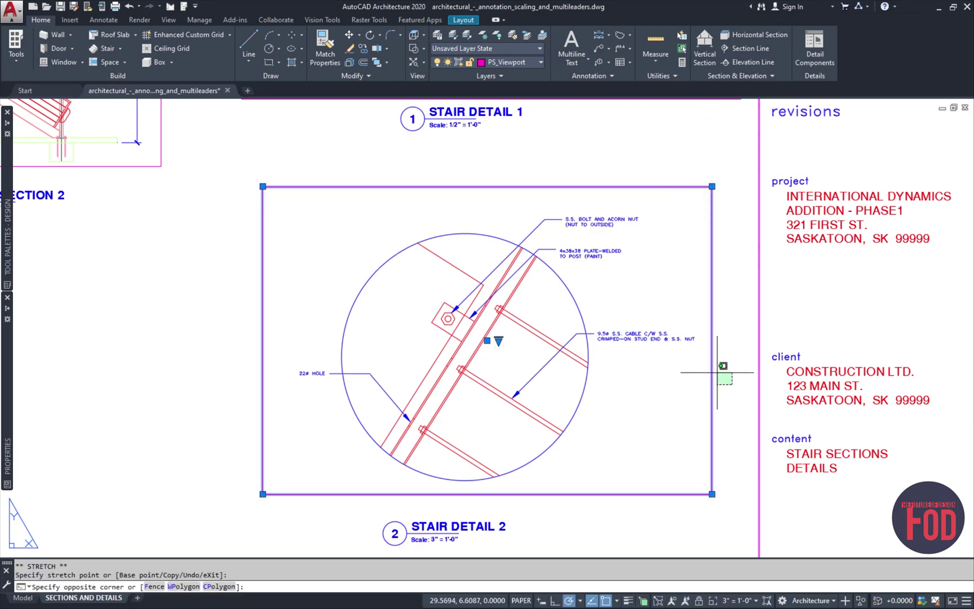
pyautogui.press('Escape')
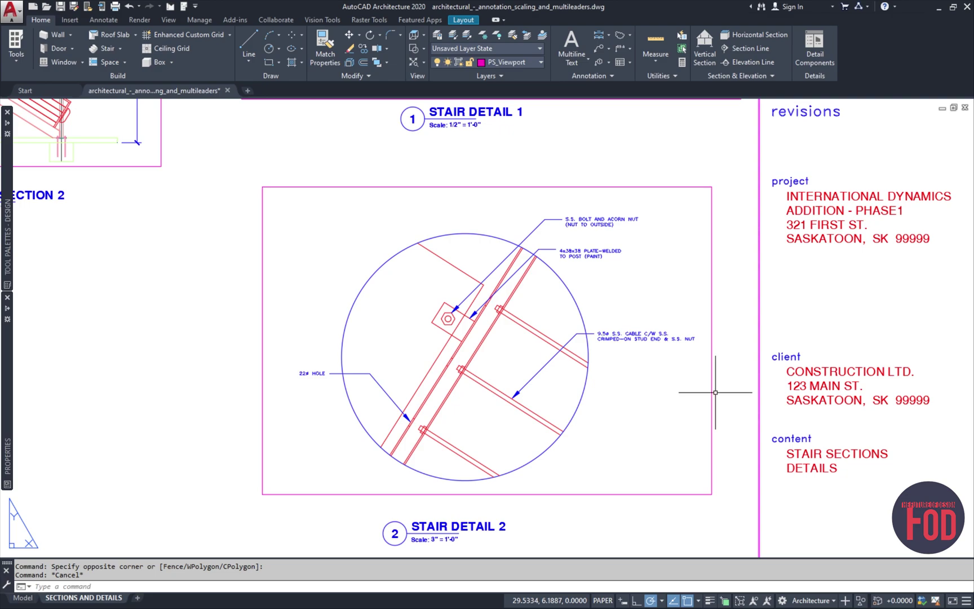
pyautogui.scroll(-3, 674, 413)
pyautogui.scroll(3, 674, 414)
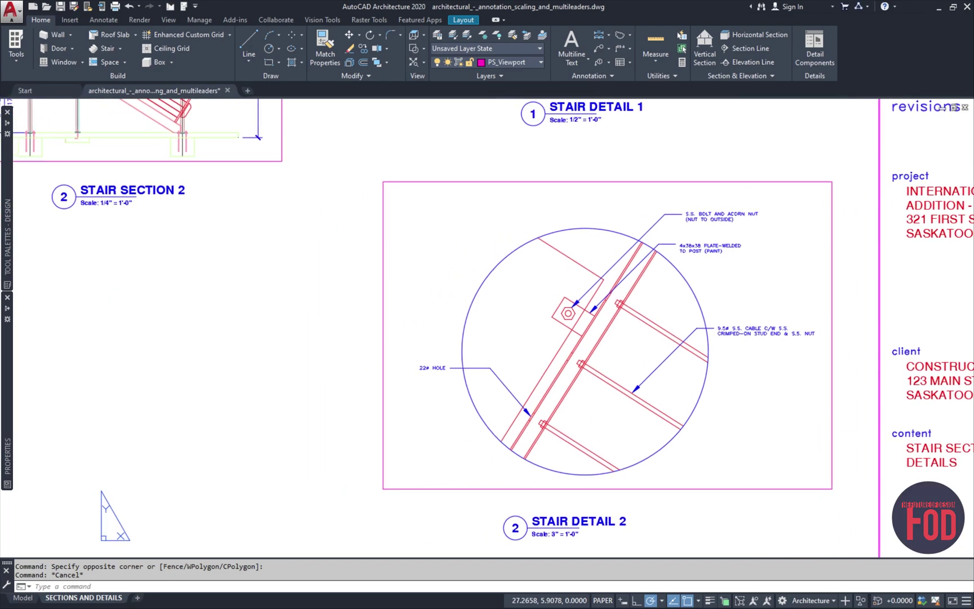
pyautogui.moveTo(720, 419); pyautogui.dragTo(643, 417, button='middle')
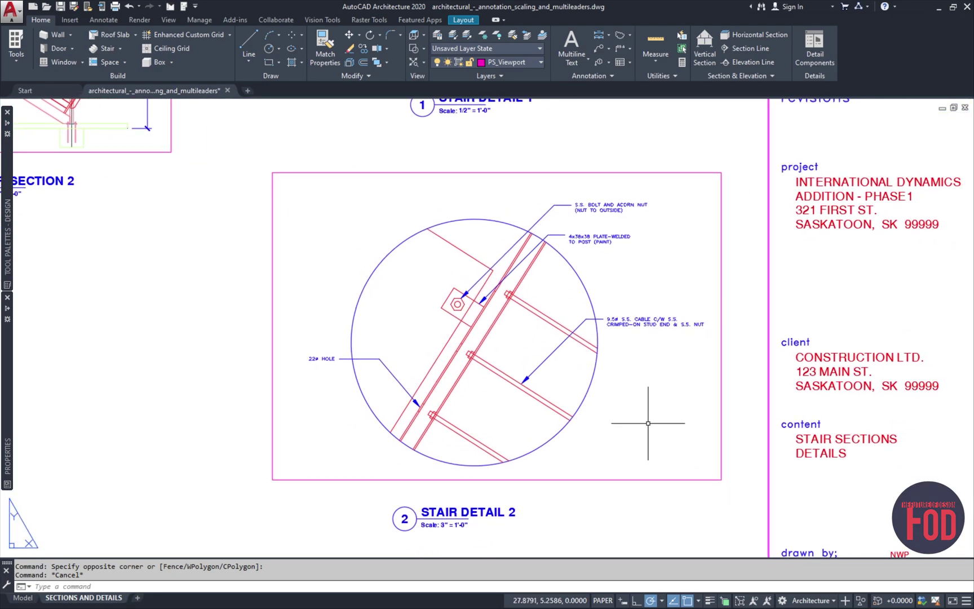
# Step: Activate the Stair Detail 2 viewport and pan the handrail detail within it
pyautogui.doubleClick(635, 392)
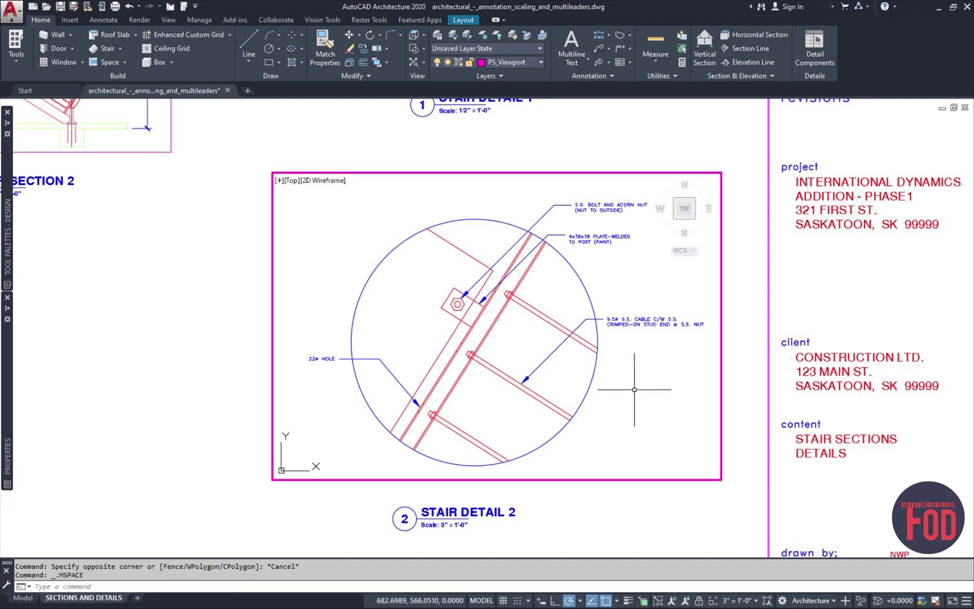
pyautogui.scroll(-2, 635, 389)
pyautogui.scroll(2, 634, 389)
pyautogui.scroll(-2, 634, 389)
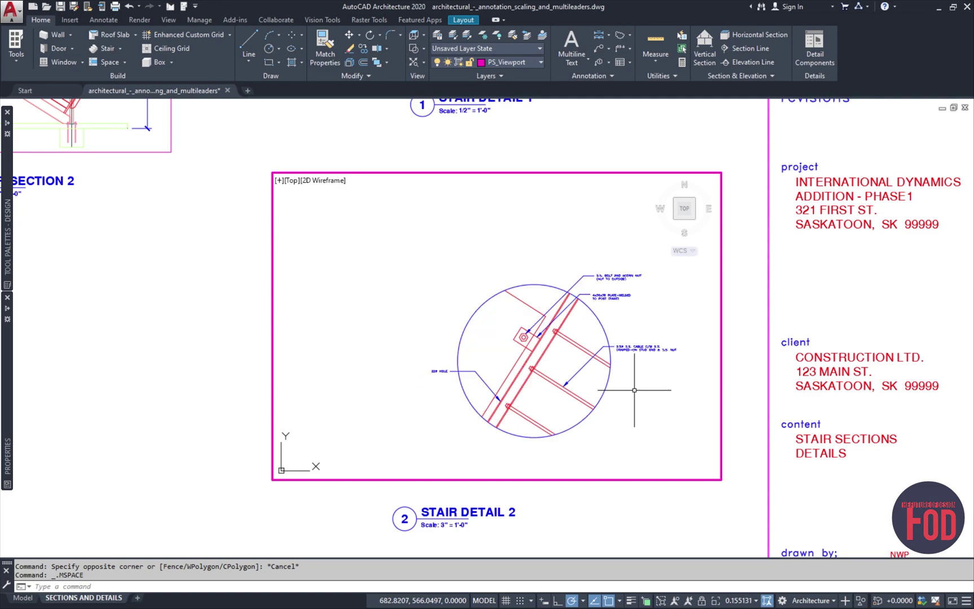
pyautogui.moveTo(634, 389)
pyautogui.mouseDown(button='middle')
pyautogui.moveTo(629, 380)
pyautogui.moveTo(600, 386)
pyautogui.mouseUp(button='middle')
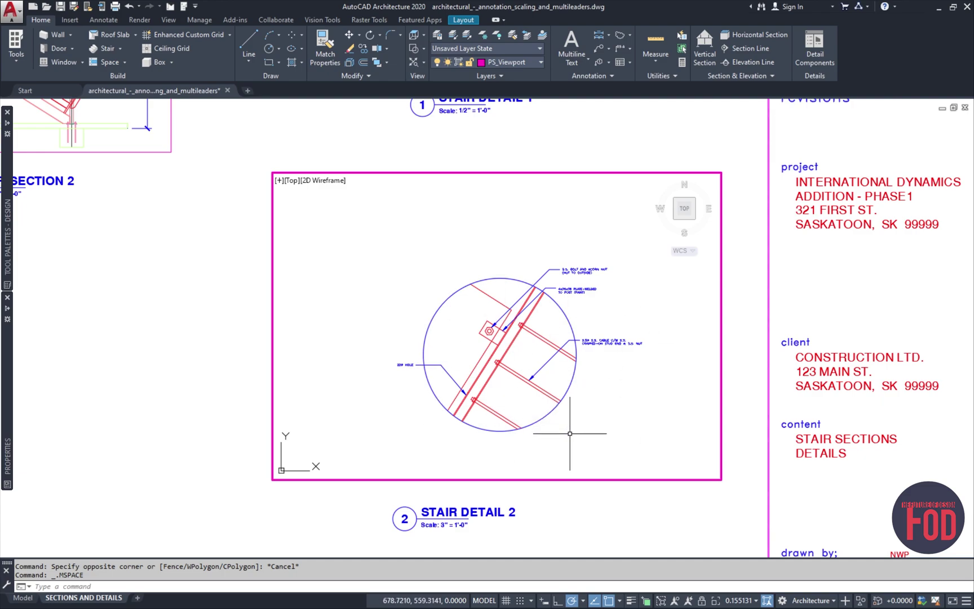
# Step: Set the viewport scale to 3" = 1'-0" and recentre the handrail detail
pyautogui.click(741, 602)
pyautogui.scroll(-3, 743, 507)
pyautogui.click(744, 520)
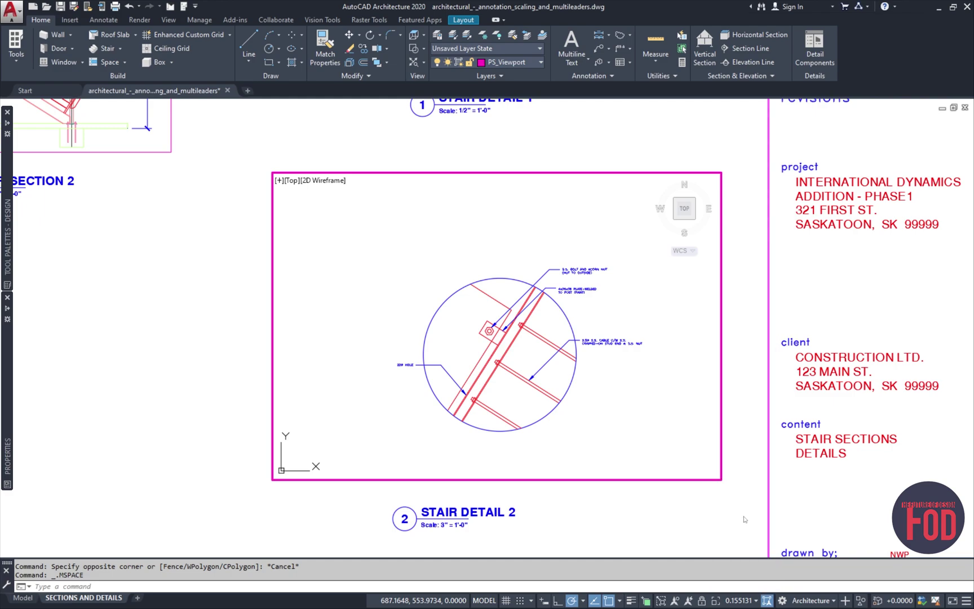
pyautogui.moveTo(548, 409); pyautogui.dragTo(565, 408, button='middle')
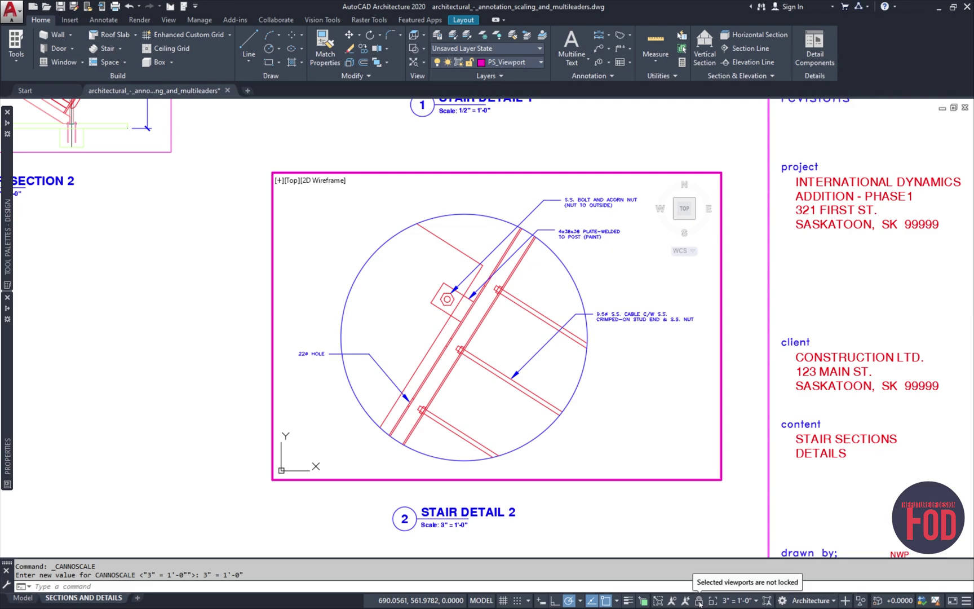
# Step: Lock the Stair Detail 2 viewport and test a selection window over the stair post
pyautogui.click(699, 601)
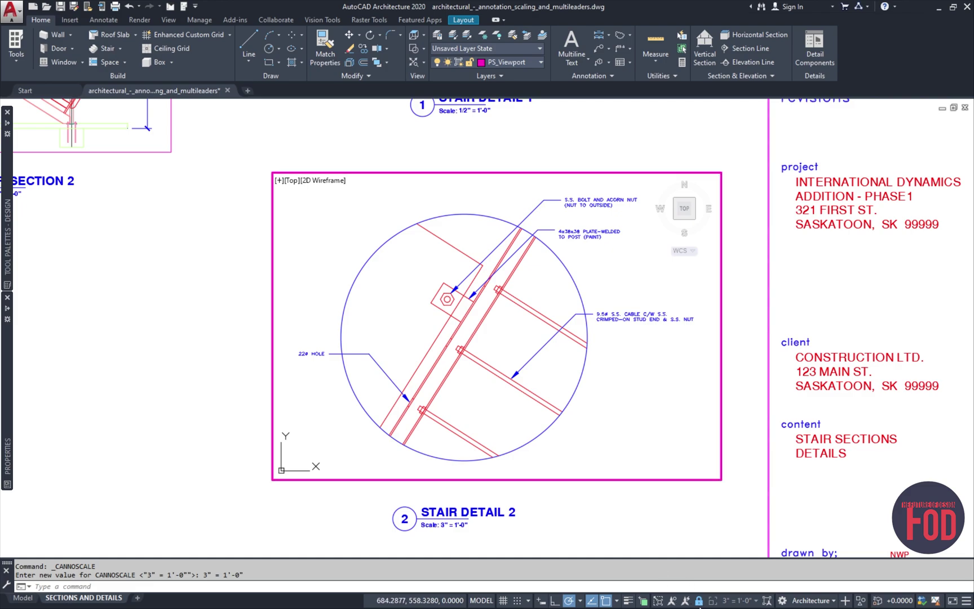
pyautogui.click(522, 347)
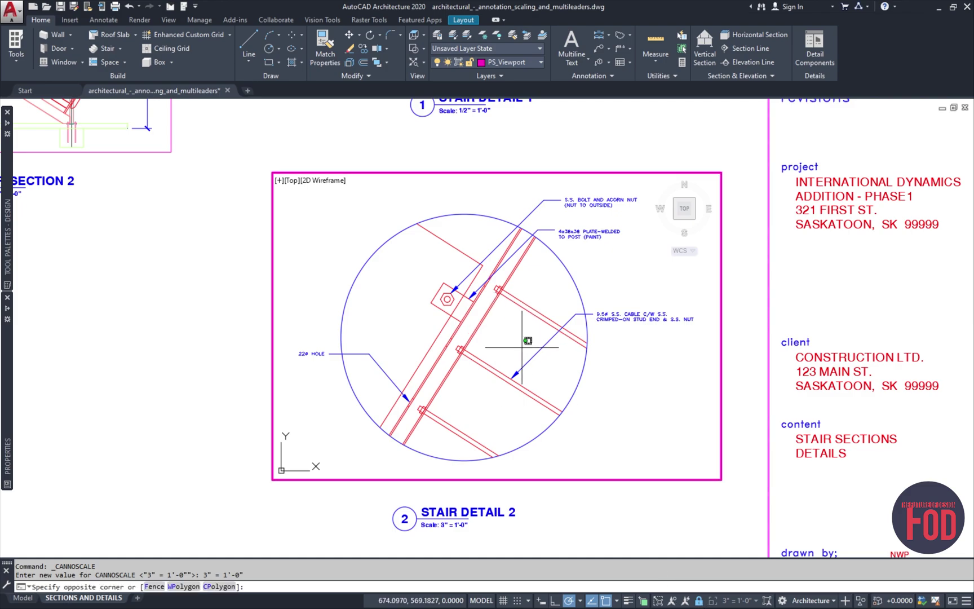
pyautogui.click(505, 337)
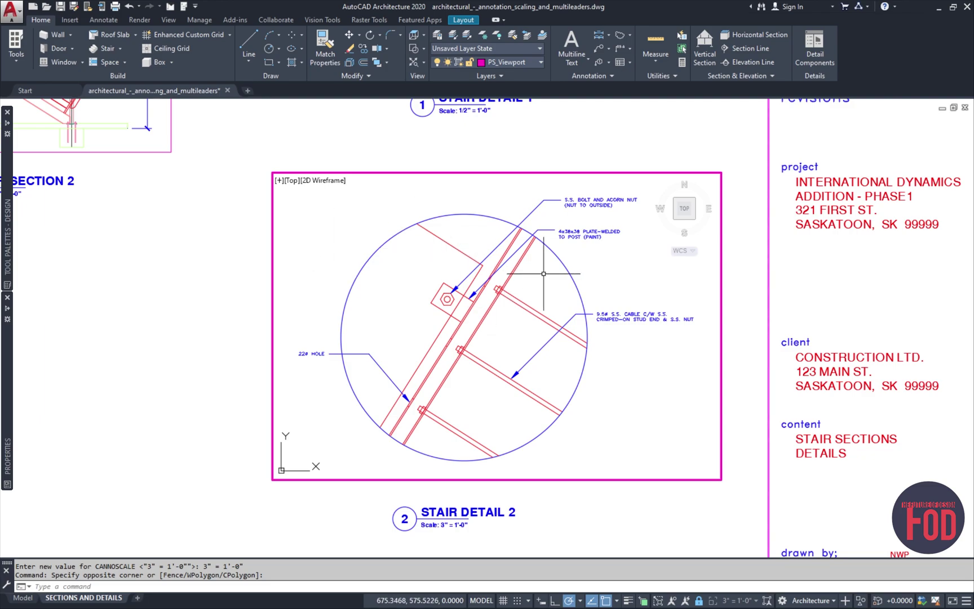
pyautogui.scroll(-3, 516, 318)
pyautogui.scroll(3, 522, 313)
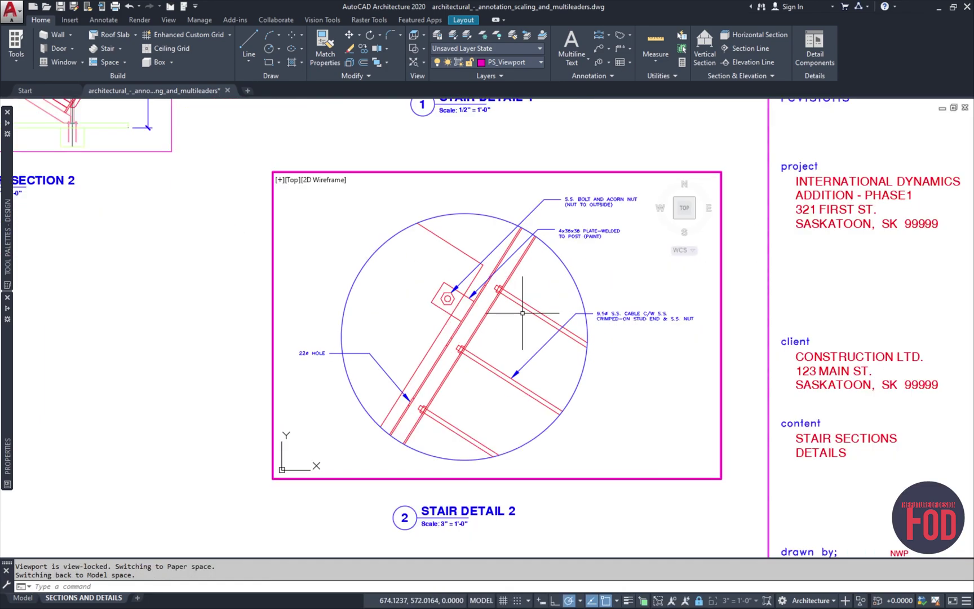
pyautogui.scroll(-1, 522, 313)
pyautogui.scroll(-4, 558, 310)
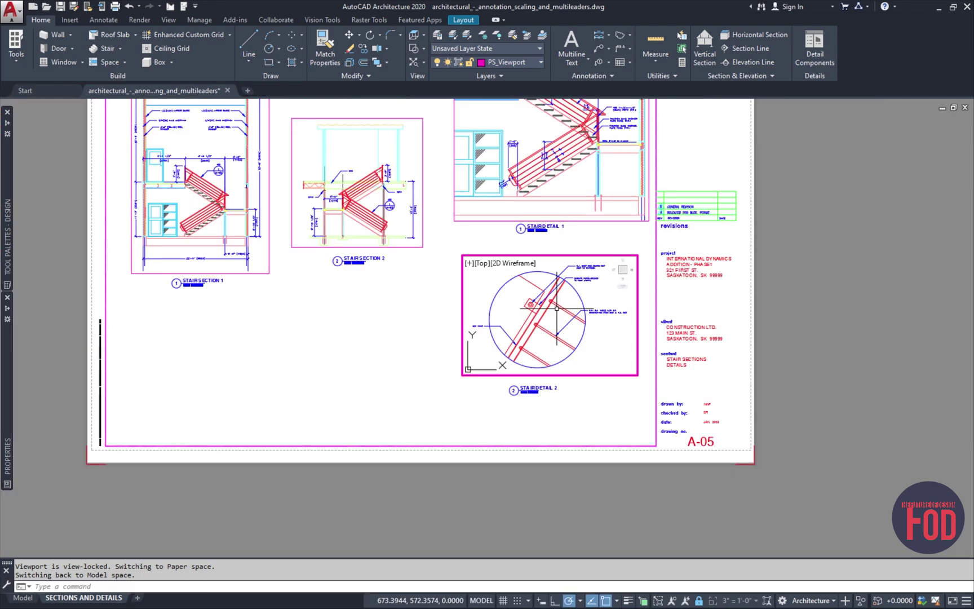
pyautogui.scroll(4, 557, 308)
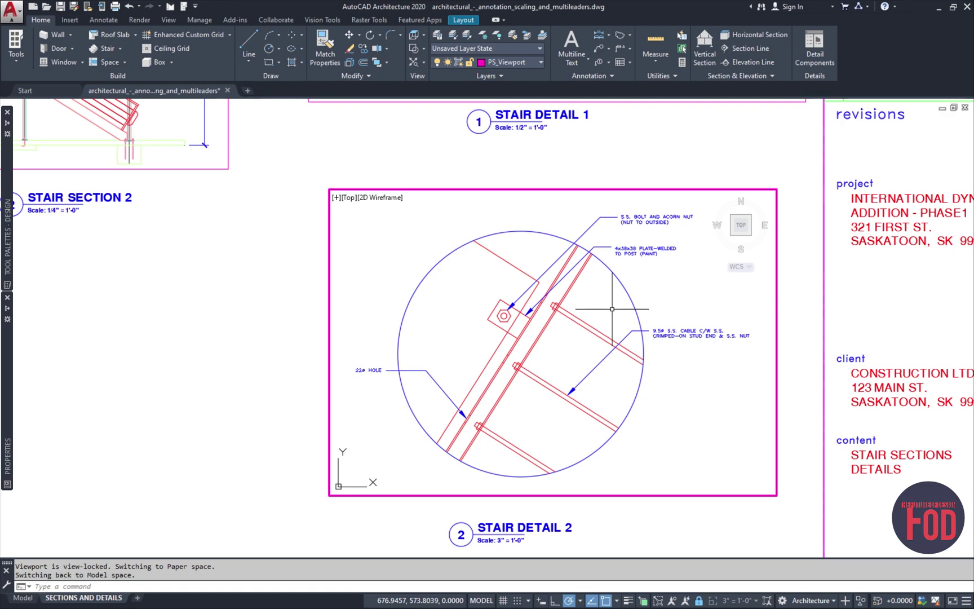
pyautogui.scroll(-1, 587, 315)
pyautogui.scroll(1, 548, 308)
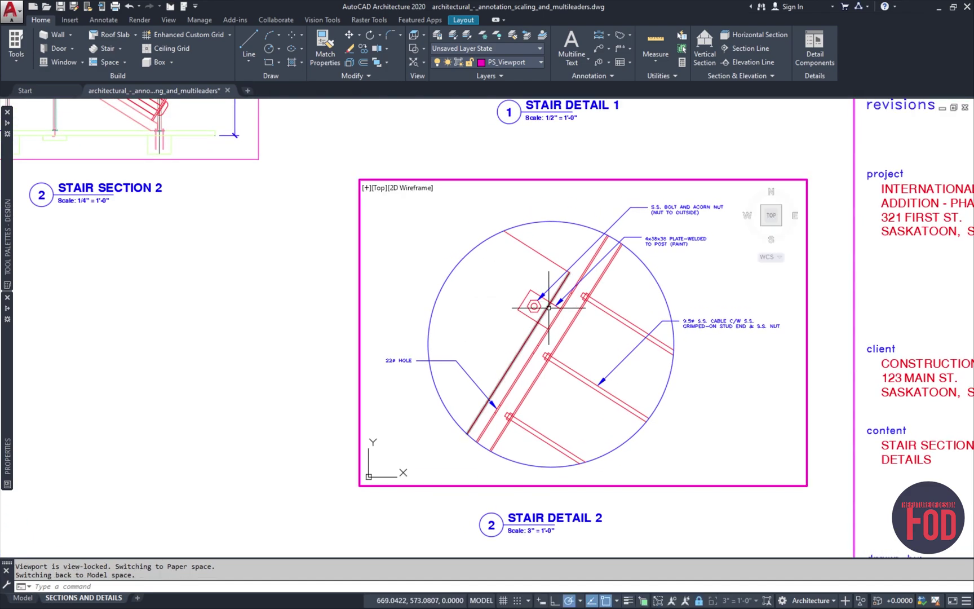
# Step: From paper space, stretch the viewport's top-right corner to make the frame slightly taller
pyautogui.doubleClick(305, 310)
pyautogui.moveTo(413, 287); pyautogui.dragTo(406, 292, button='middle')
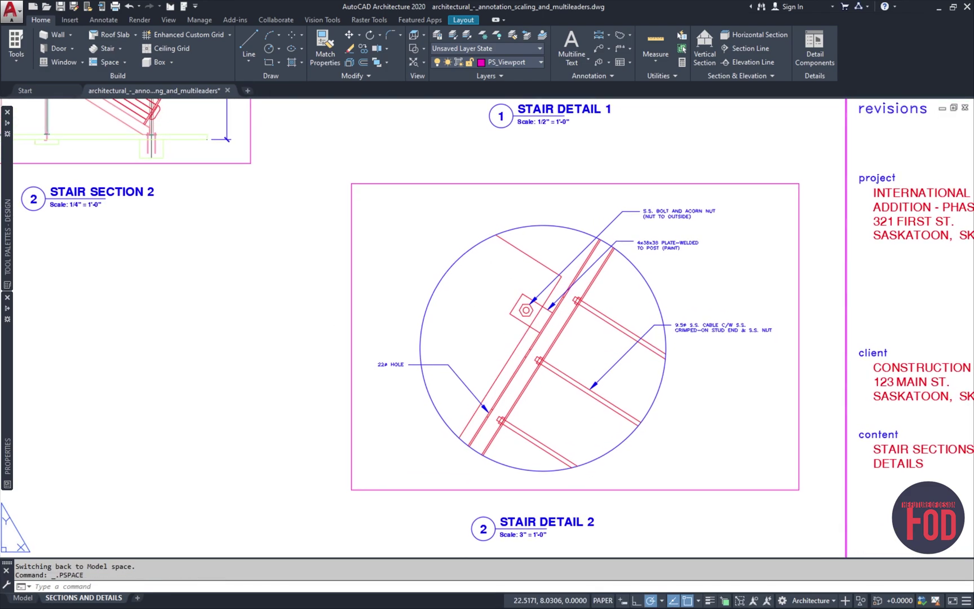
pyautogui.click(636, 201)
pyautogui.click(642, 163)
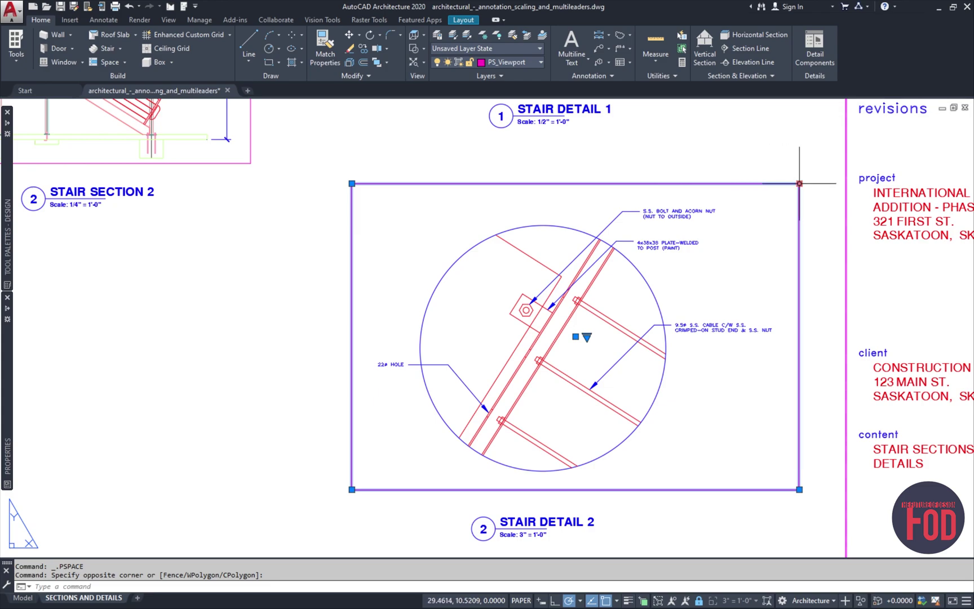
pyautogui.click(800, 184)
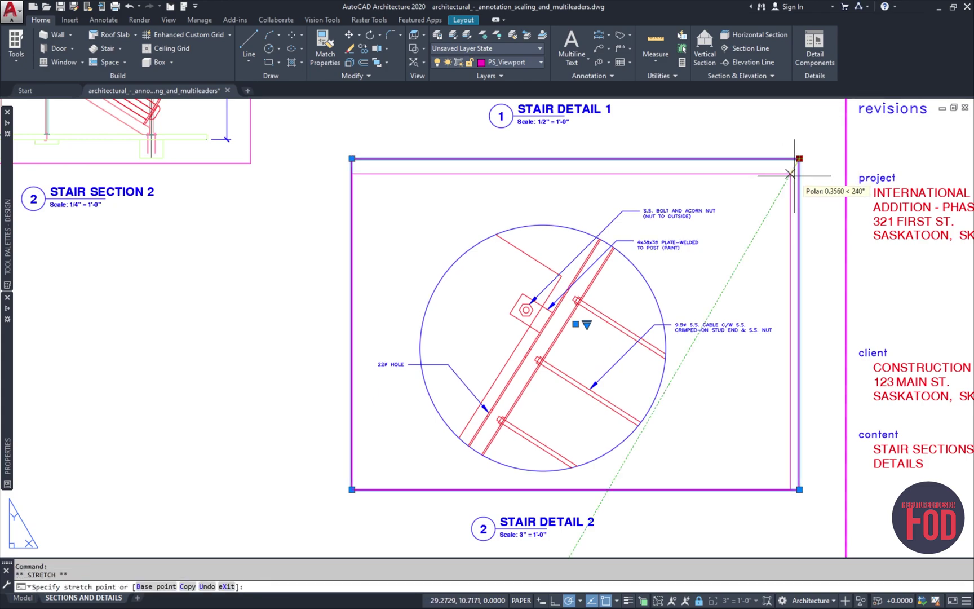
pyautogui.click(791, 175)
# Step: Move the viewport left with M, undo the move, then reactivate the viewport
pyautogui.write('m')
pyautogui.press('Return')
pyautogui.click(791, 175)
pyautogui.click(629, 174)
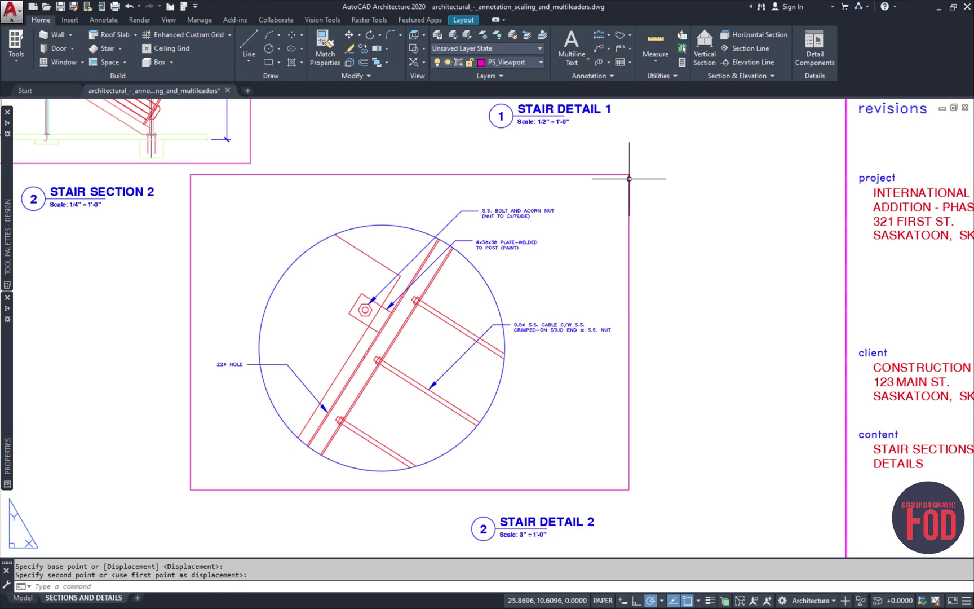
pyautogui.hotkey('ctrl', 'z')
pyautogui.doubleClick(568, 208)
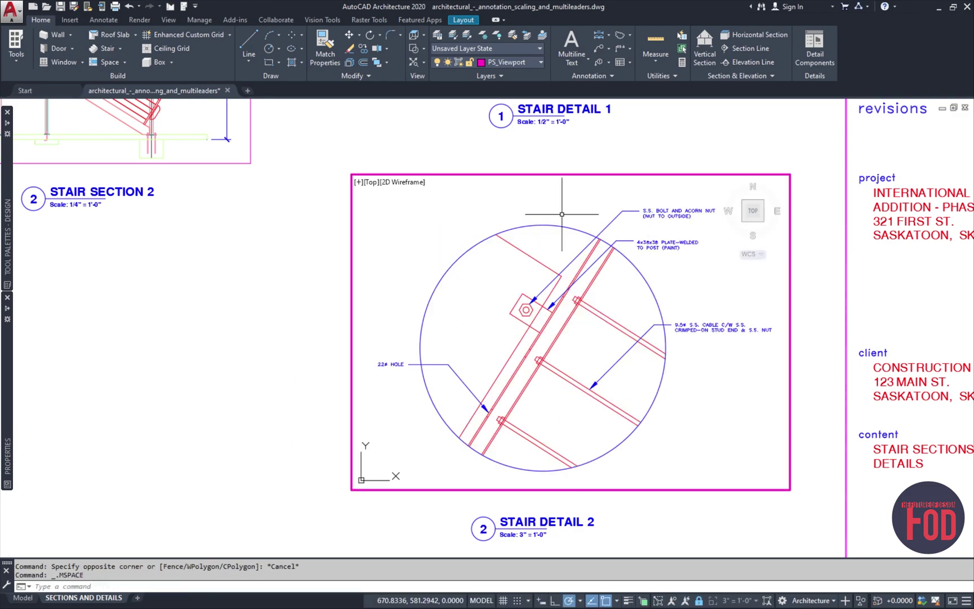
pyautogui.scroll(-3, 501, 340)
pyautogui.scroll(3, 501, 340)
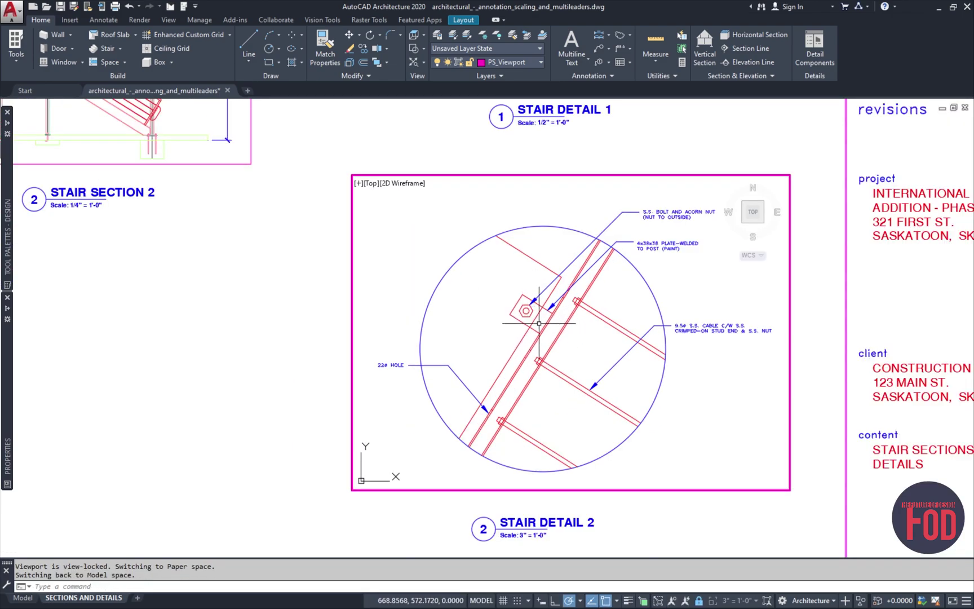
# Step: Re-enter the Stair Detail 2 viewport, confirm its 3" = 1'-0" scale, and lock the view
pyautogui.doubleClick(665, 525)
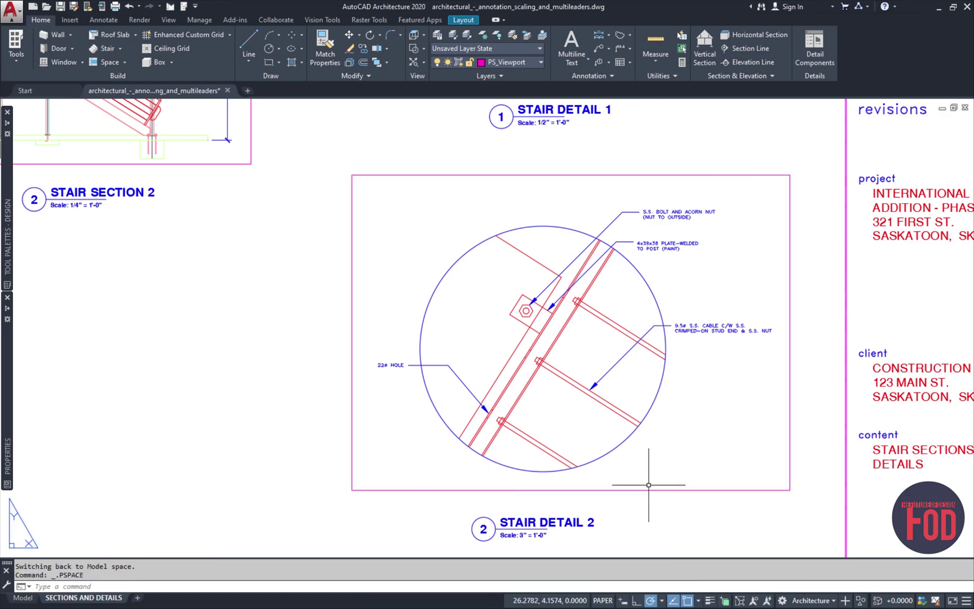
pyautogui.doubleClick(656, 468)
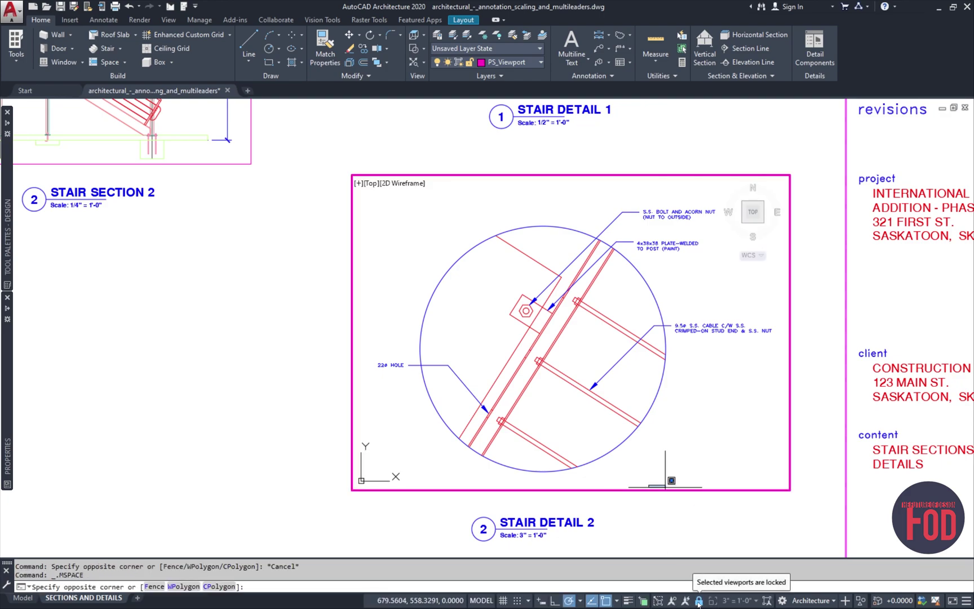
pyautogui.press('Escape')
pyautogui.press('Escape')
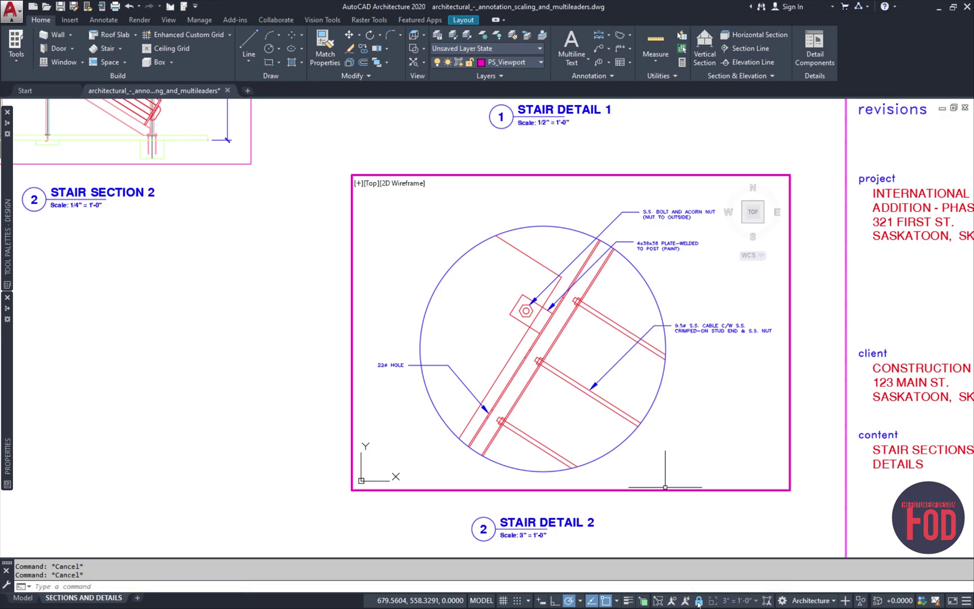
pyautogui.click(736, 601)
pyautogui.click(736, 602)
pyautogui.click(734, 602)
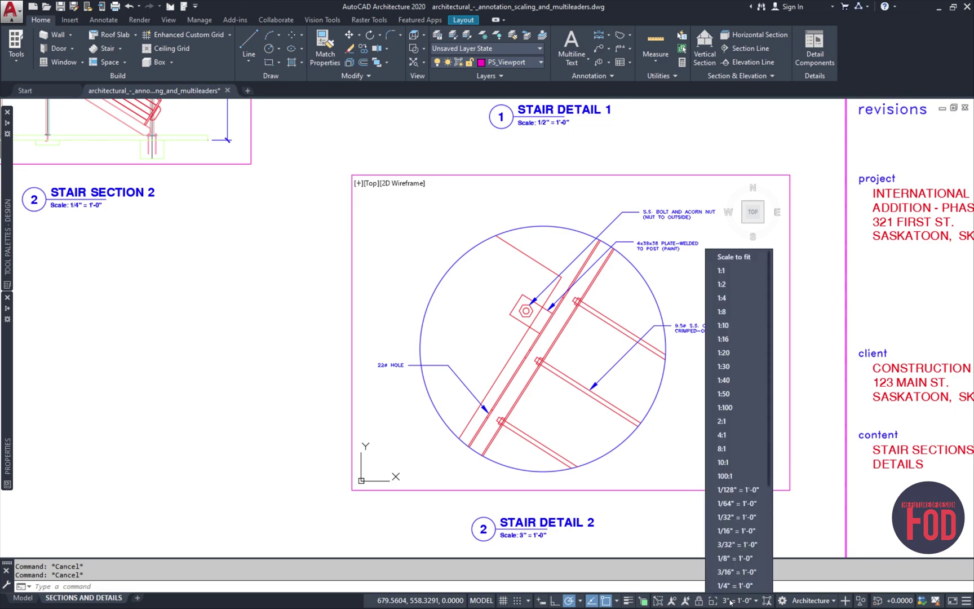
pyautogui.click(731, 602)
pyautogui.click(699, 601)
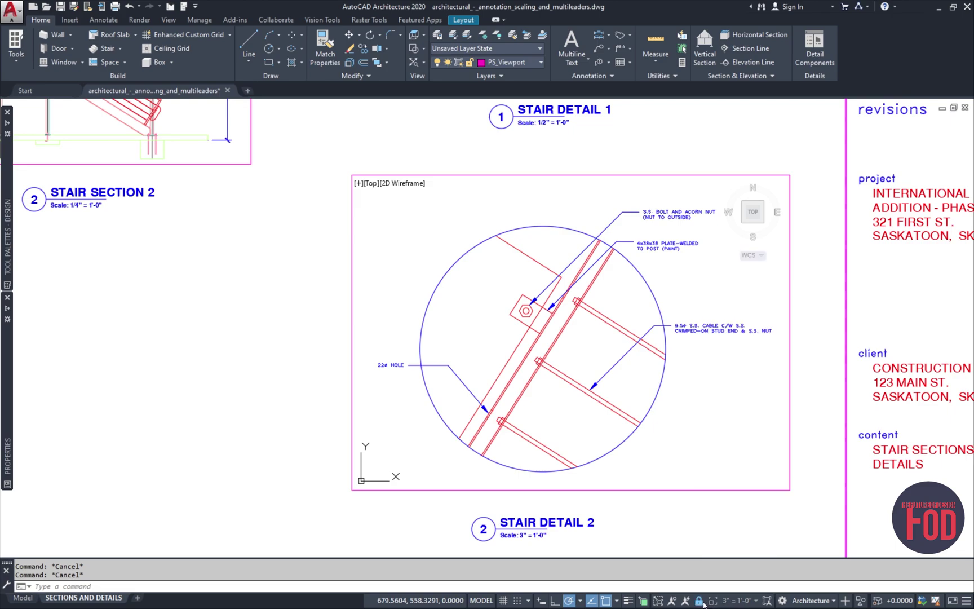
# Step: Return to paper space on sheet A-05 and save the drawing with the finished Stair Detail 2 viewport
pyautogui.doubleClick(704, 547)
pyautogui.scroll(-5, 676, 479)
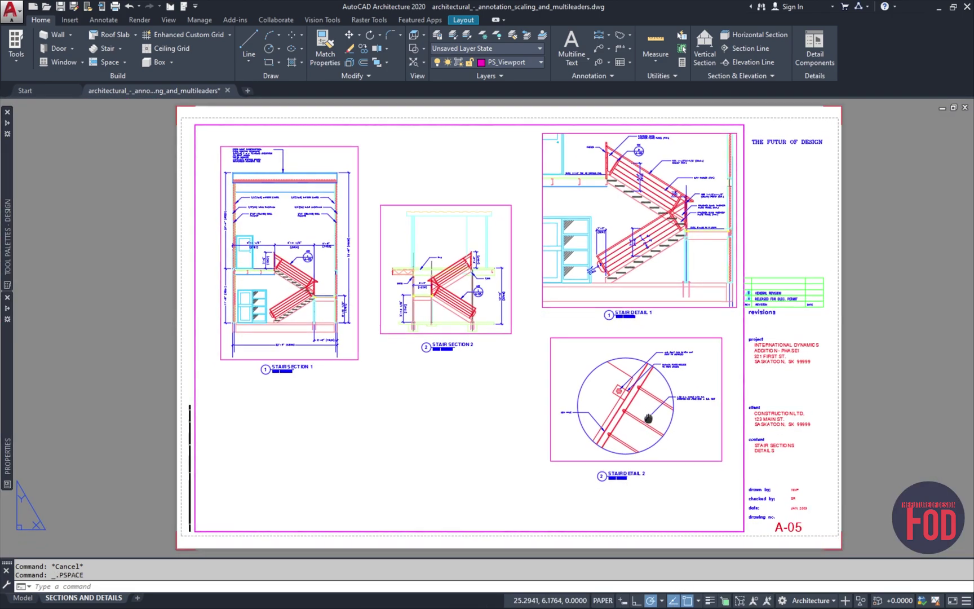
pyautogui.hotkey('ctrl', 's')
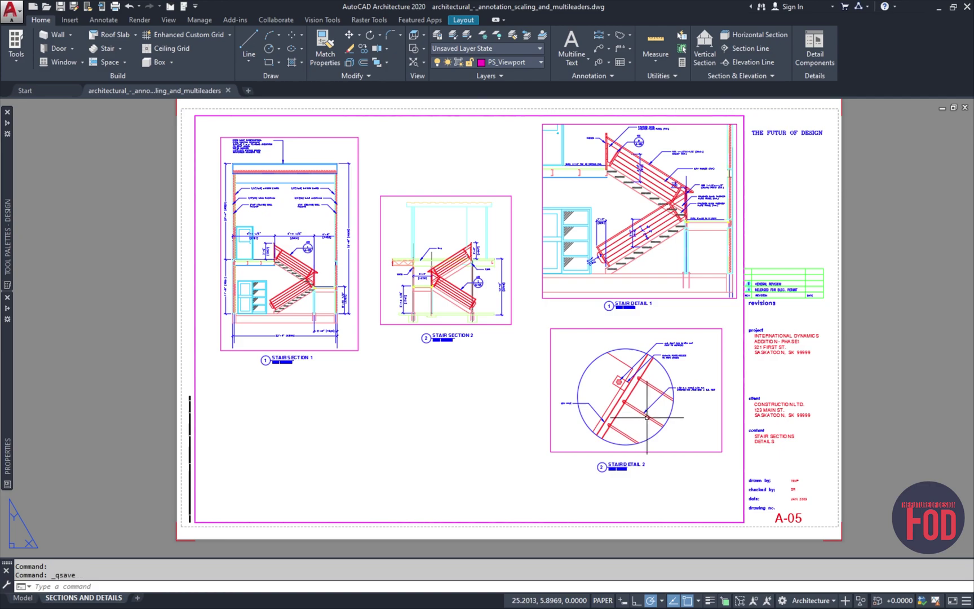
pyautogui.moveTo(656, 427); pyautogui.dragTo(647, 431, button='middle')
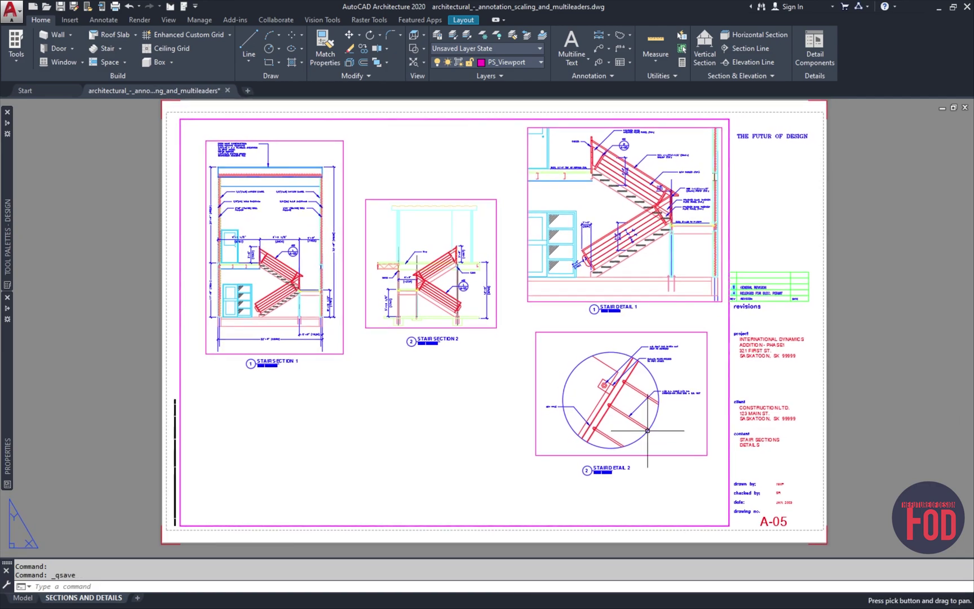